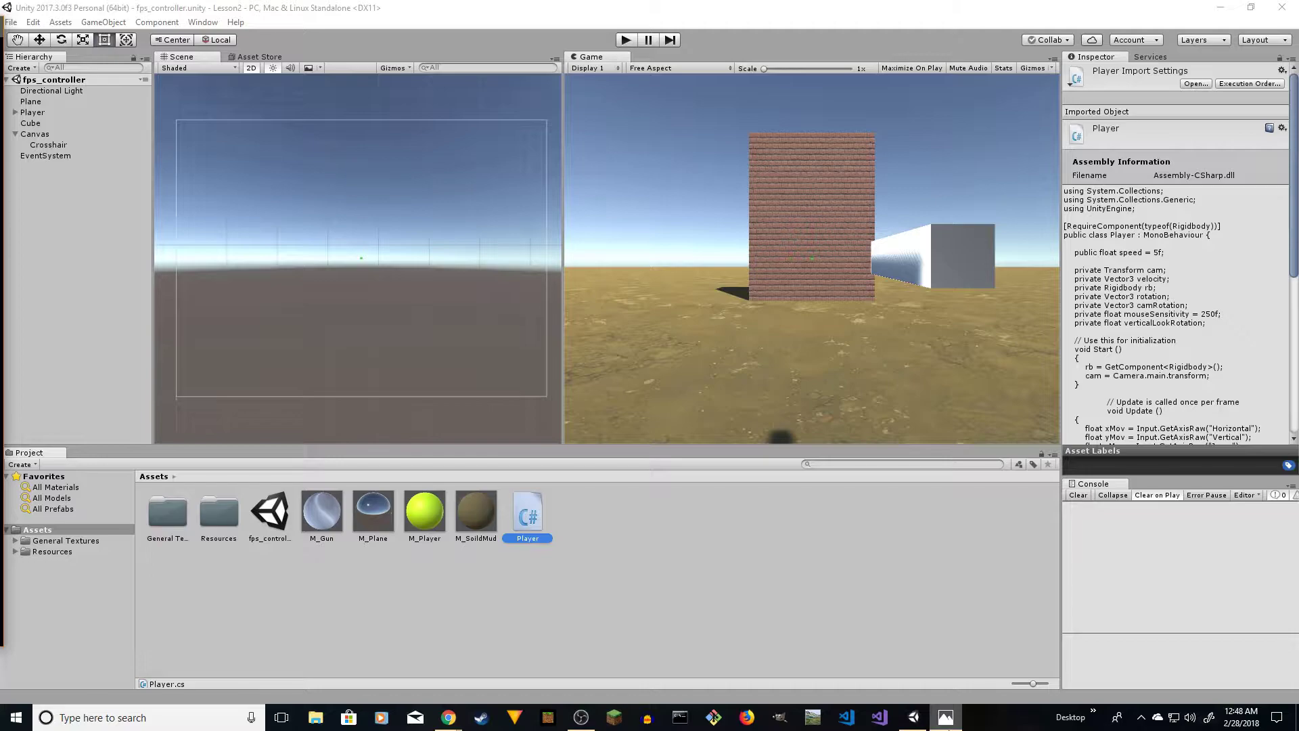
Play the finished fps_controller scene and walk the player toward the brick wall
left_click(628, 39)
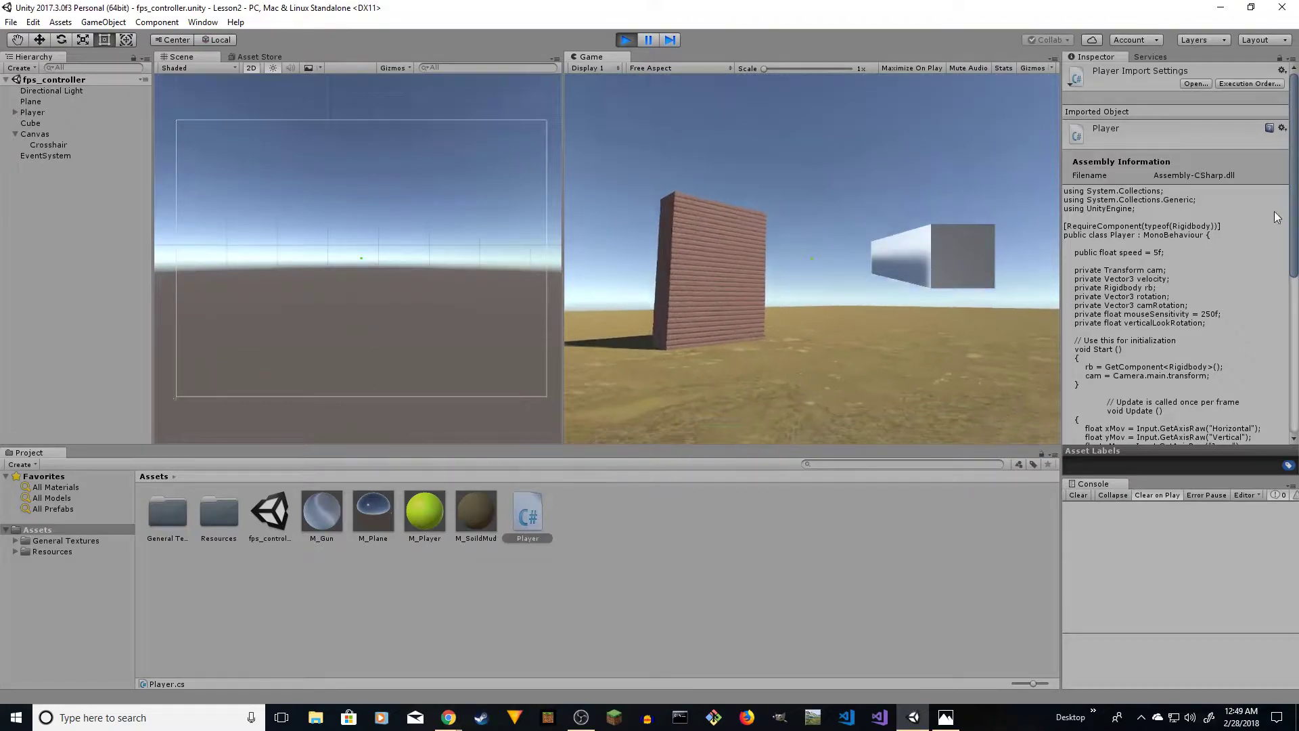
key("w")
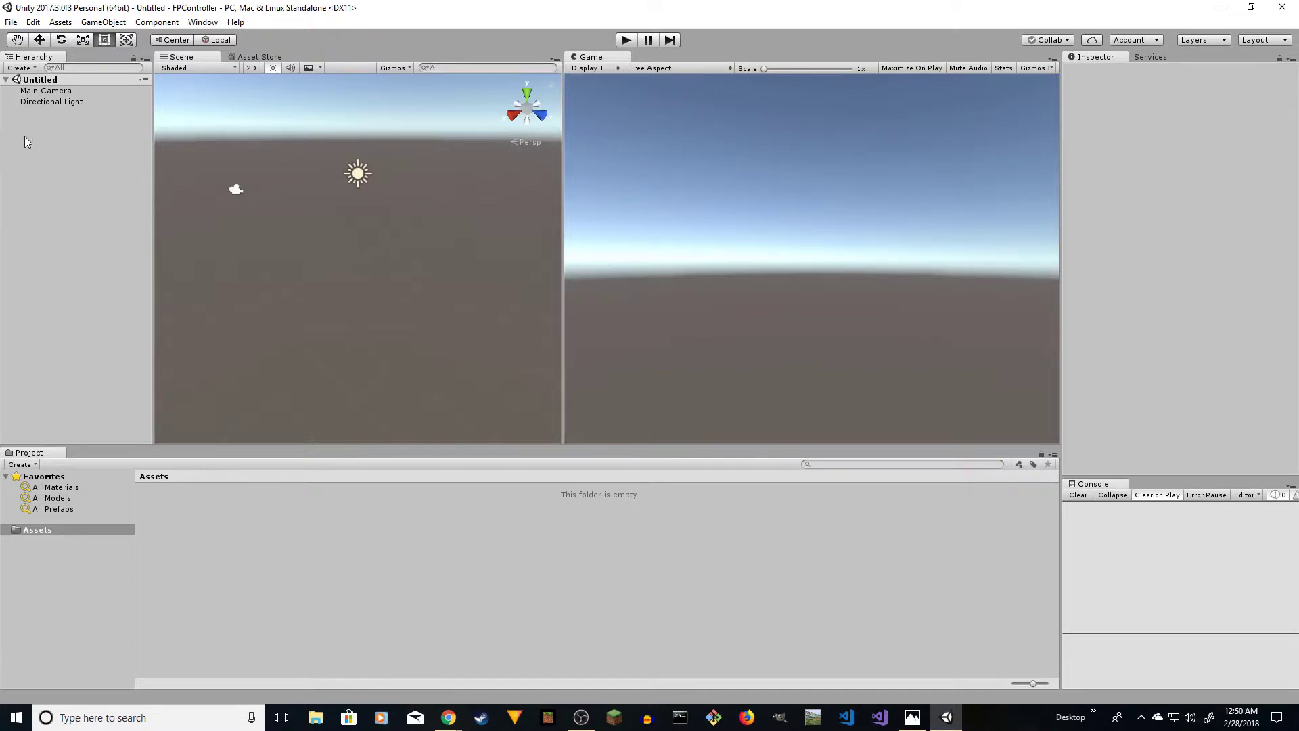
Add a 3D Plane to the scene and set its X and Z scale to 5
right_click(54, 128)
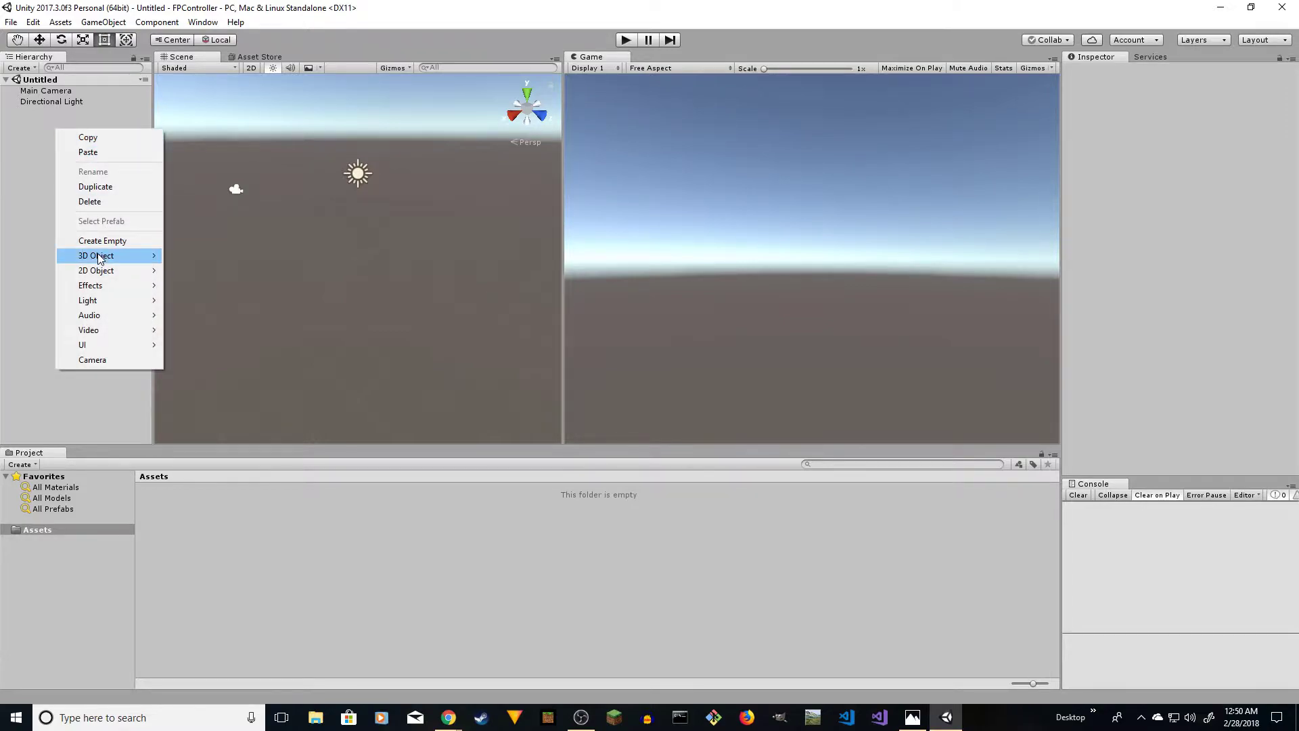
mouse_move(102, 255)
left_click(198, 314)
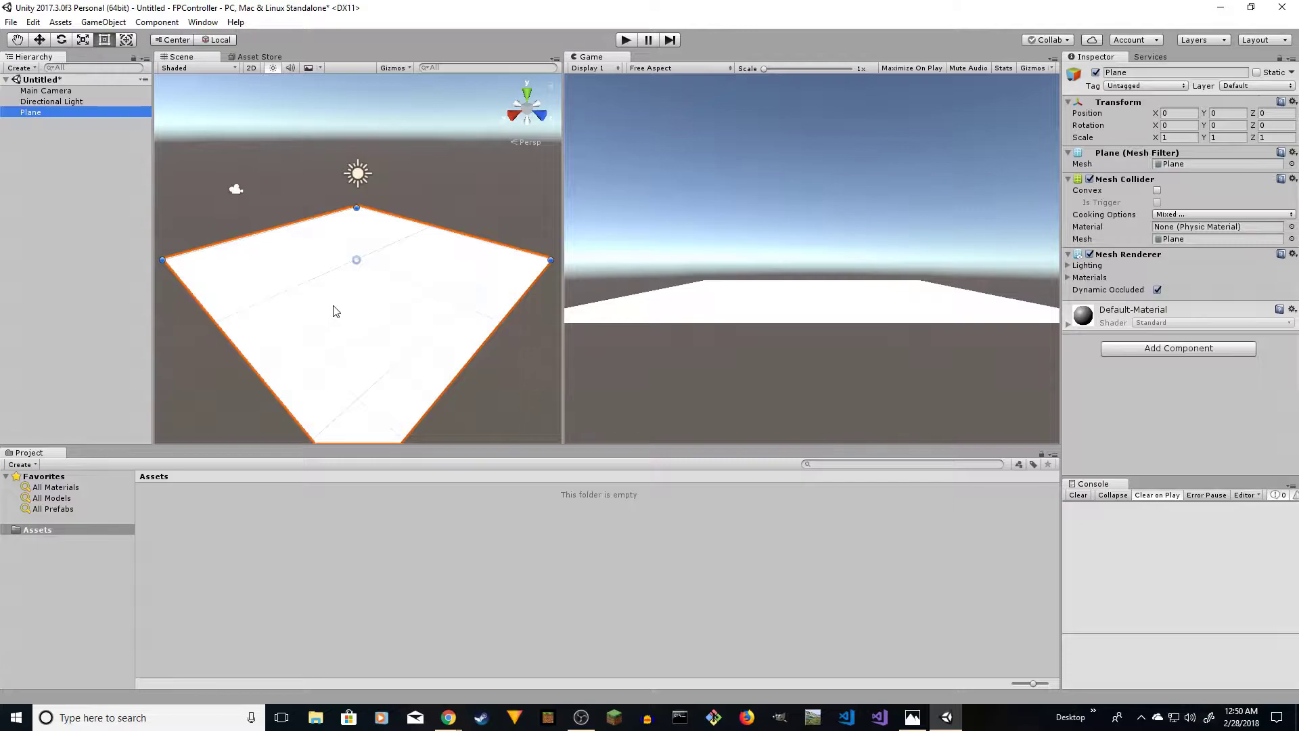
left_click(1183, 138)
type("5")
key("Tab")
key("Tab")
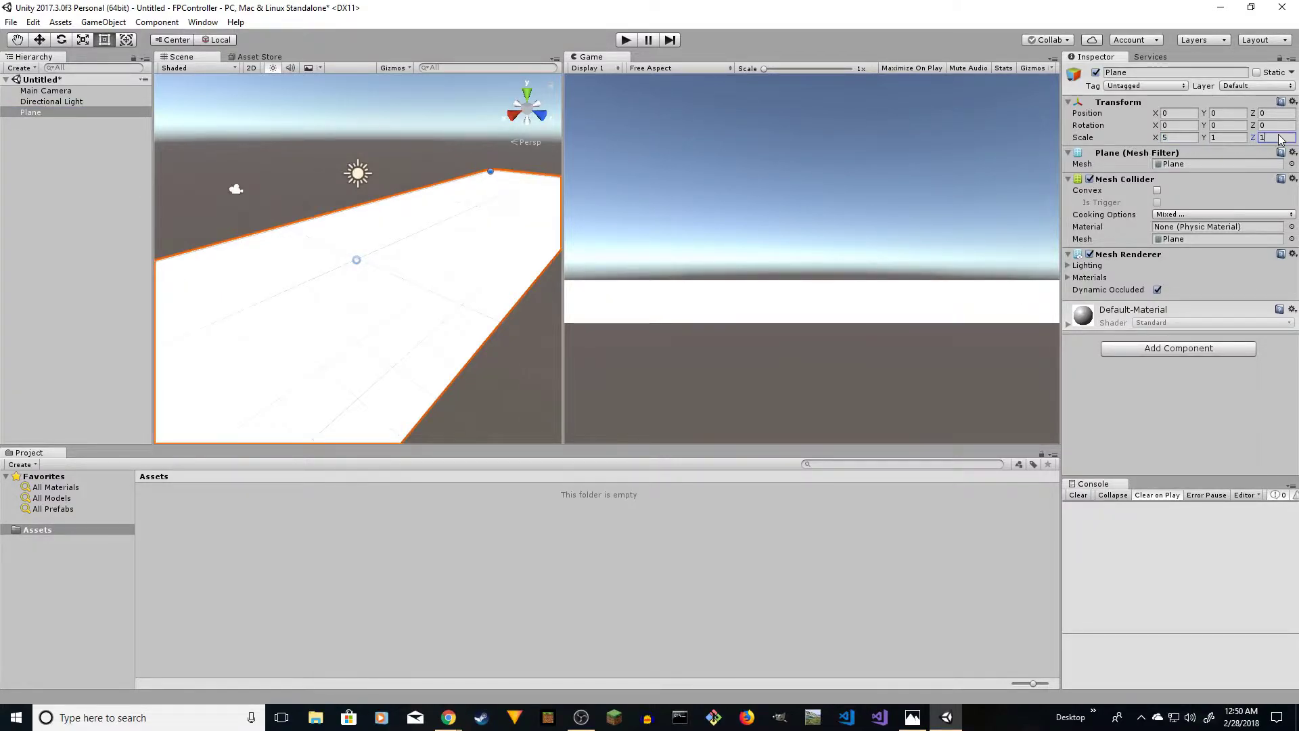
type("5")
key("shift+Tab")
right_click(356, 298)
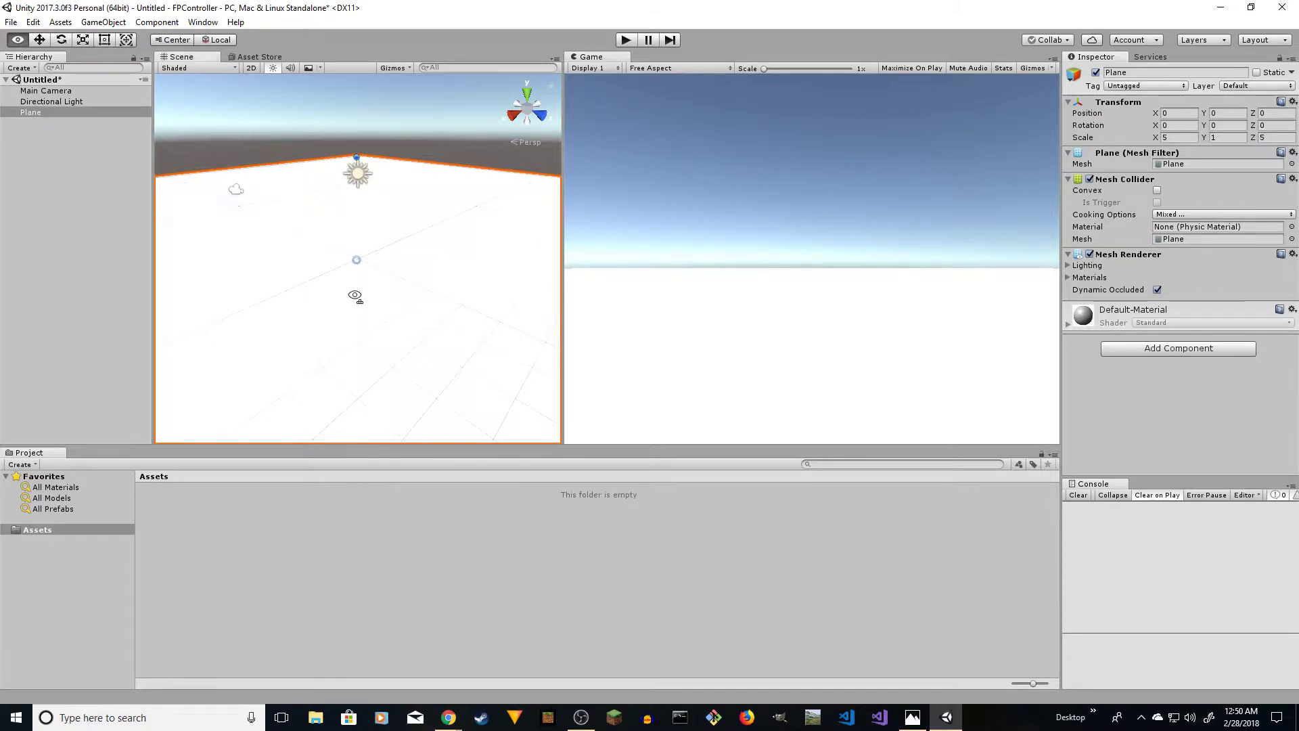
right_click(209, 534)
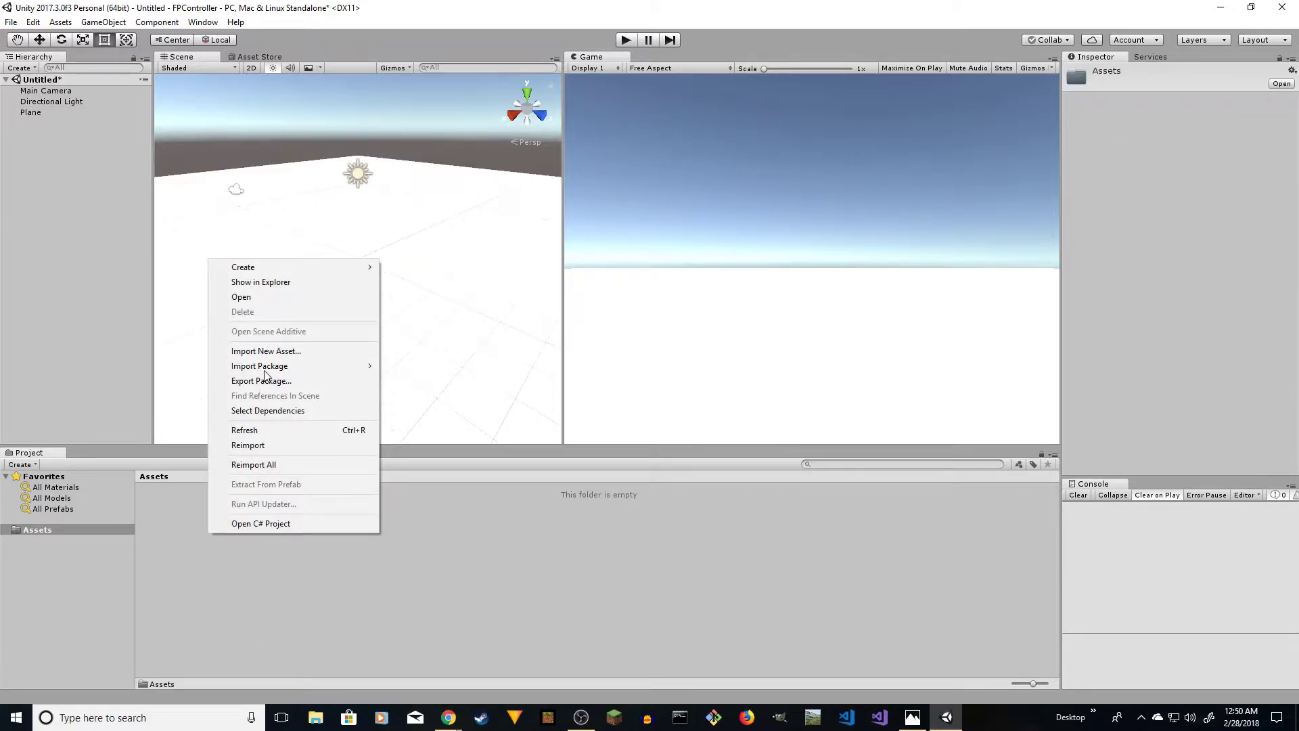
Create a material named M_Plane and apply it to the ground plane
mouse_move(338, 274)
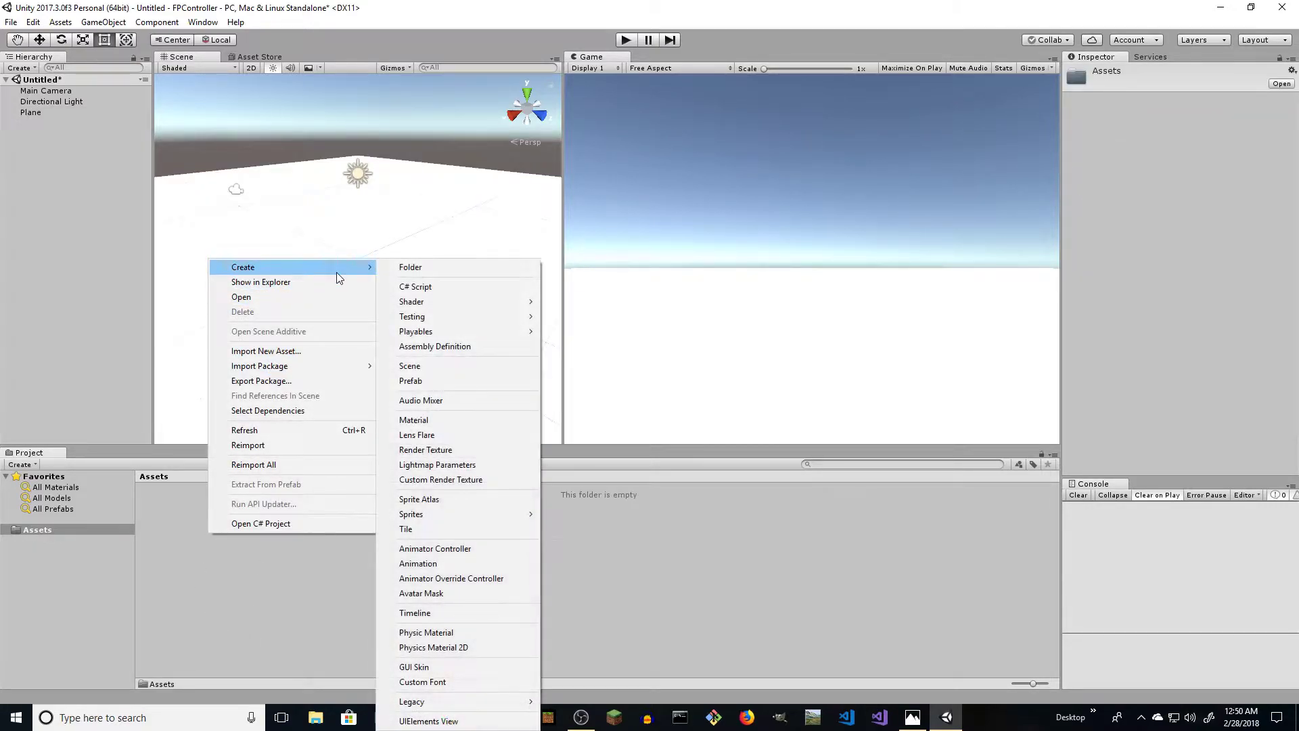
left_click(432, 418)
type("M")
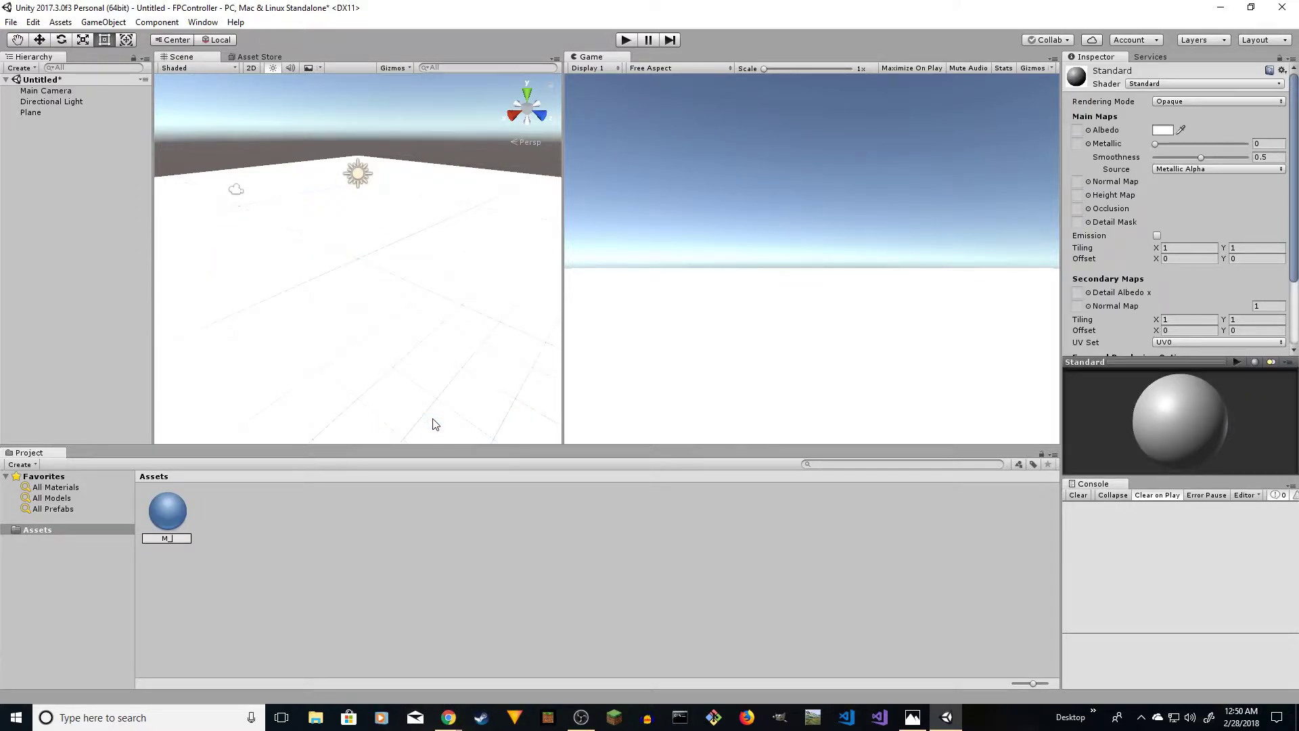
type("_Plane")
key("Return")
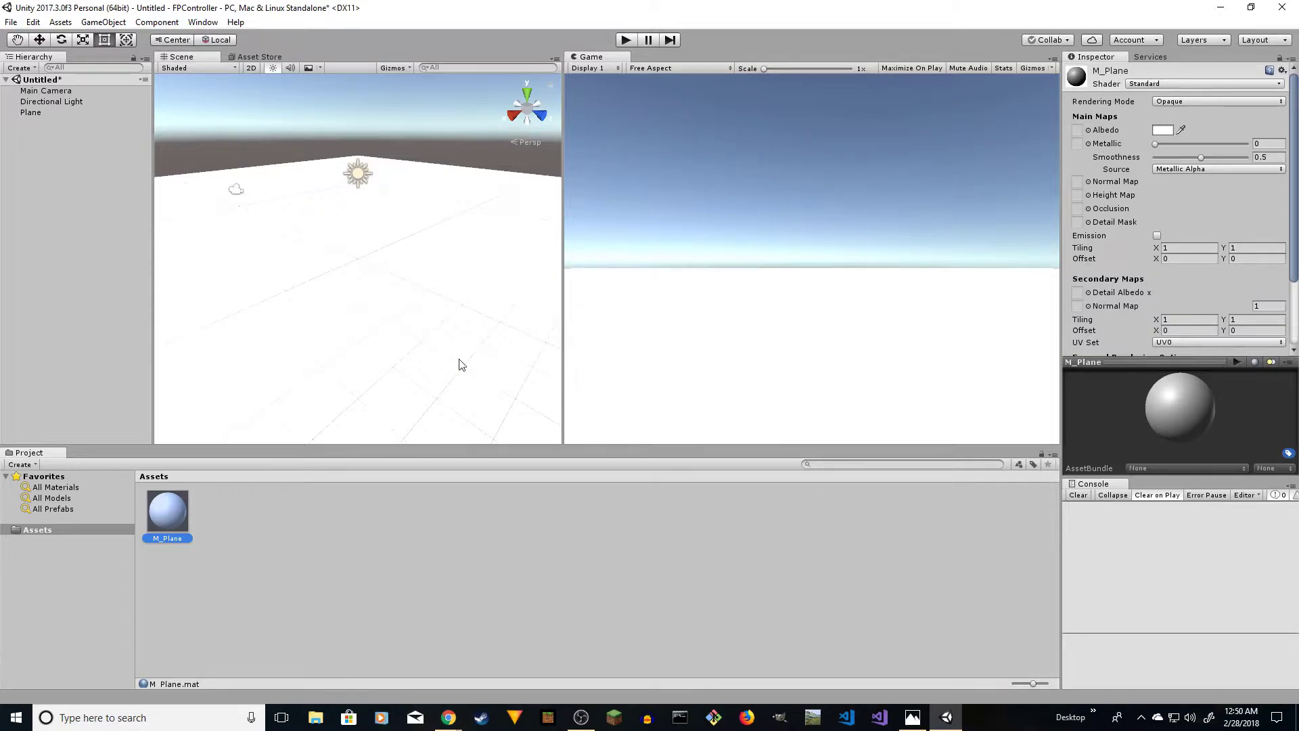
left_click_drag(175, 502, 302, 283)
Set M_Plane's albedo colour to dark blue (hex 16273E)
left_click(1164, 130)
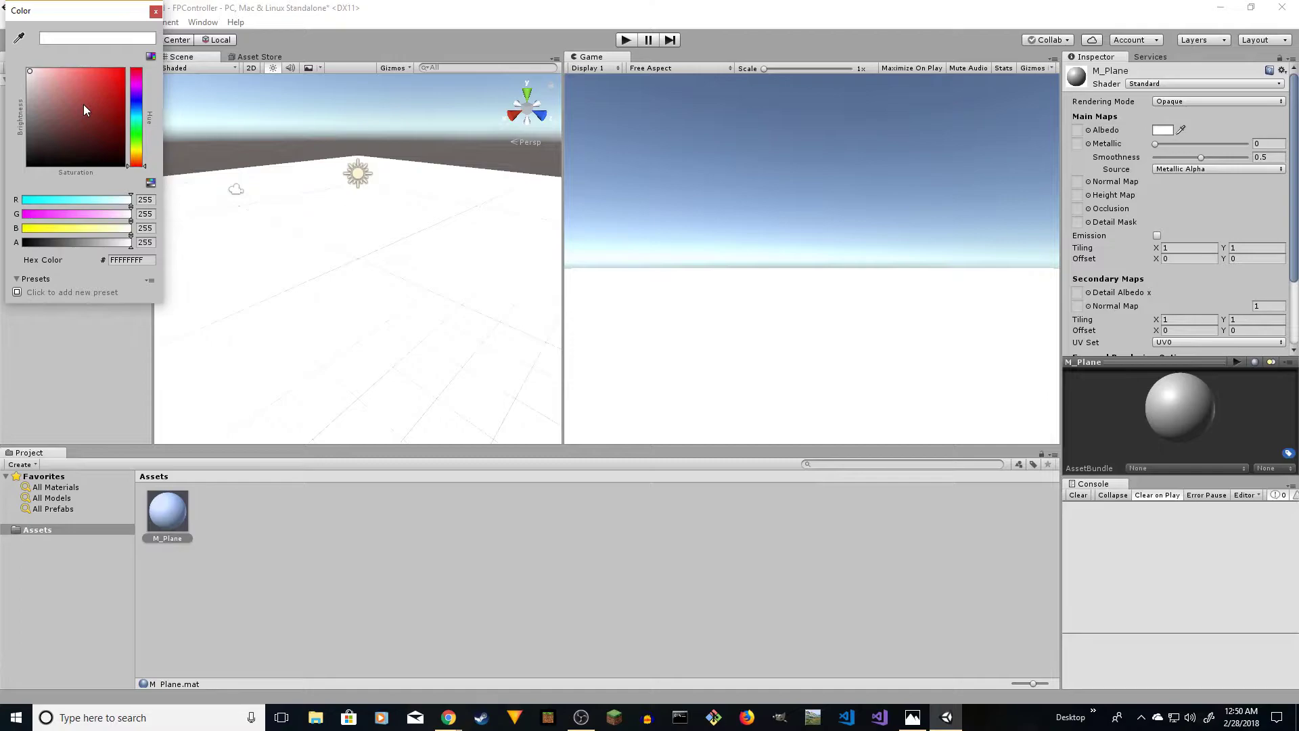
left_click(138, 104)
left_click(88, 141)
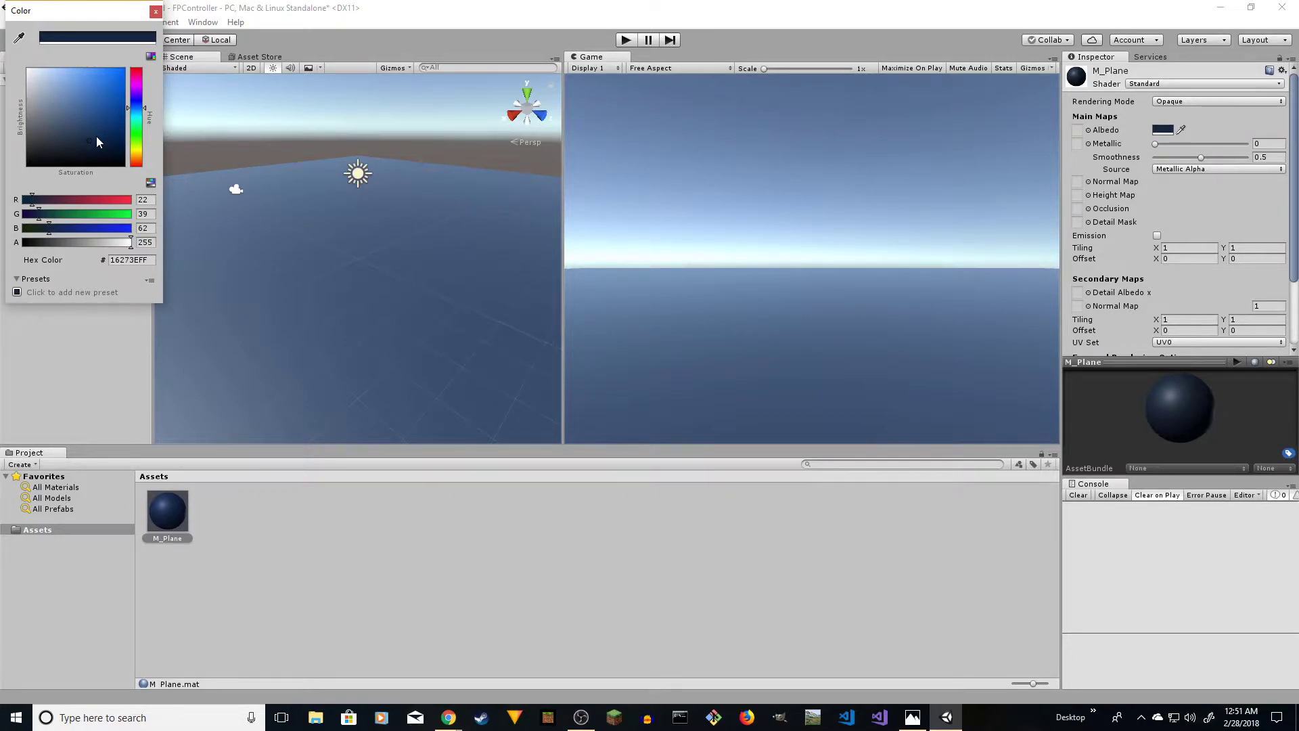
left_click(156, 12)
right_click(46, 144)
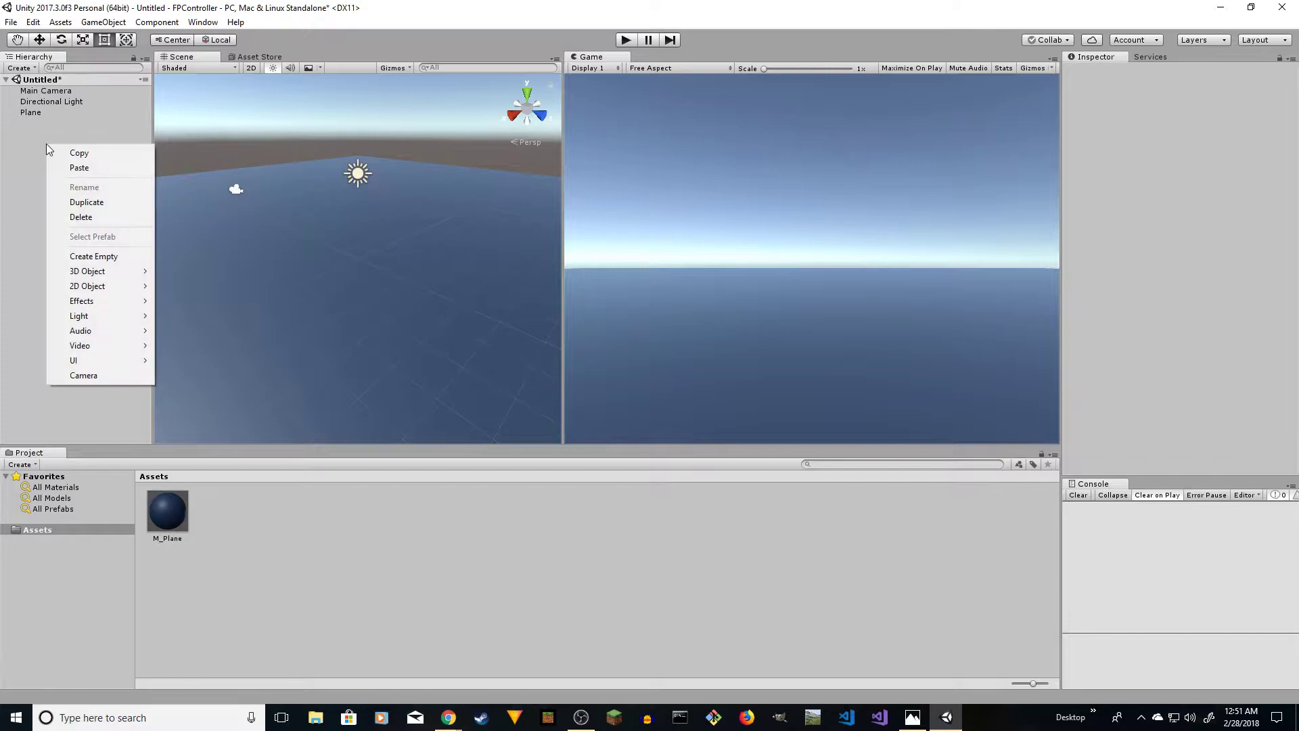
Add a Capsule and move it up above the plane and sideways along X
mouse_move(95, 271)
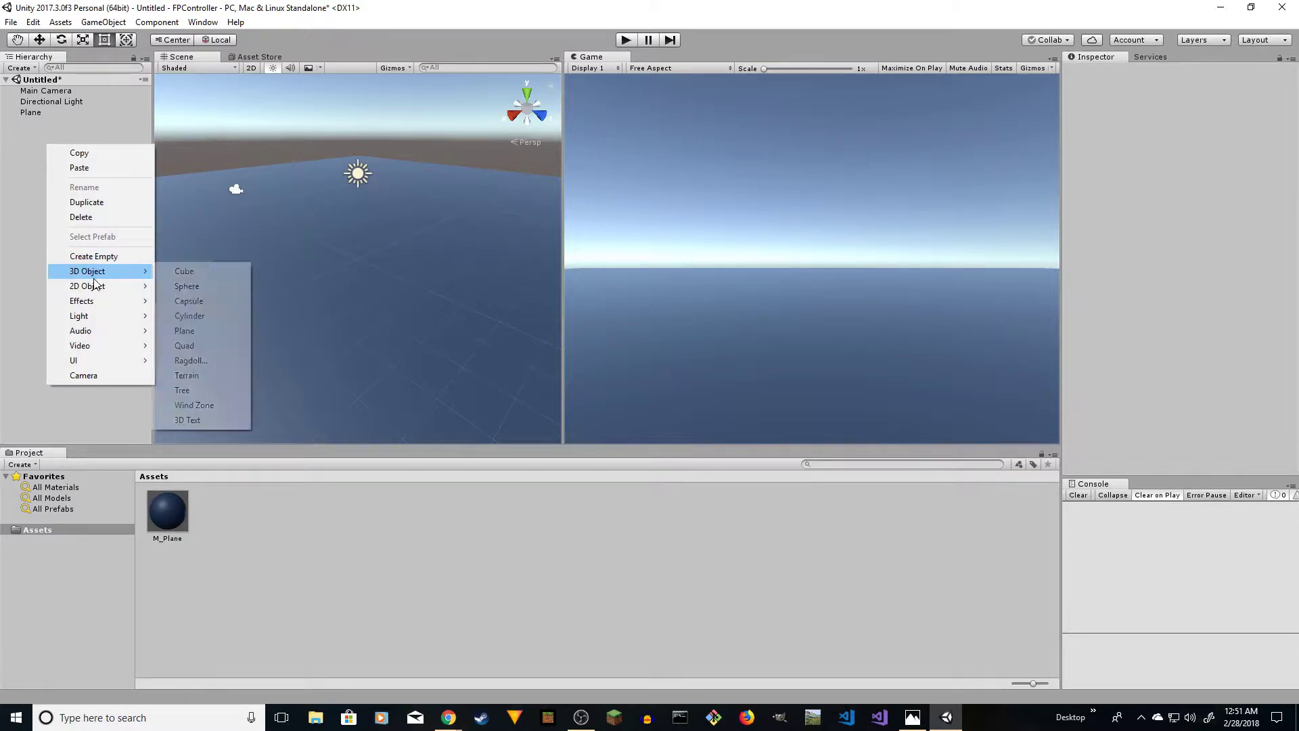
left_click(216, 301)
key("e")
key("r")
key("w")
left_click_drag(357, 205, 356, 178)
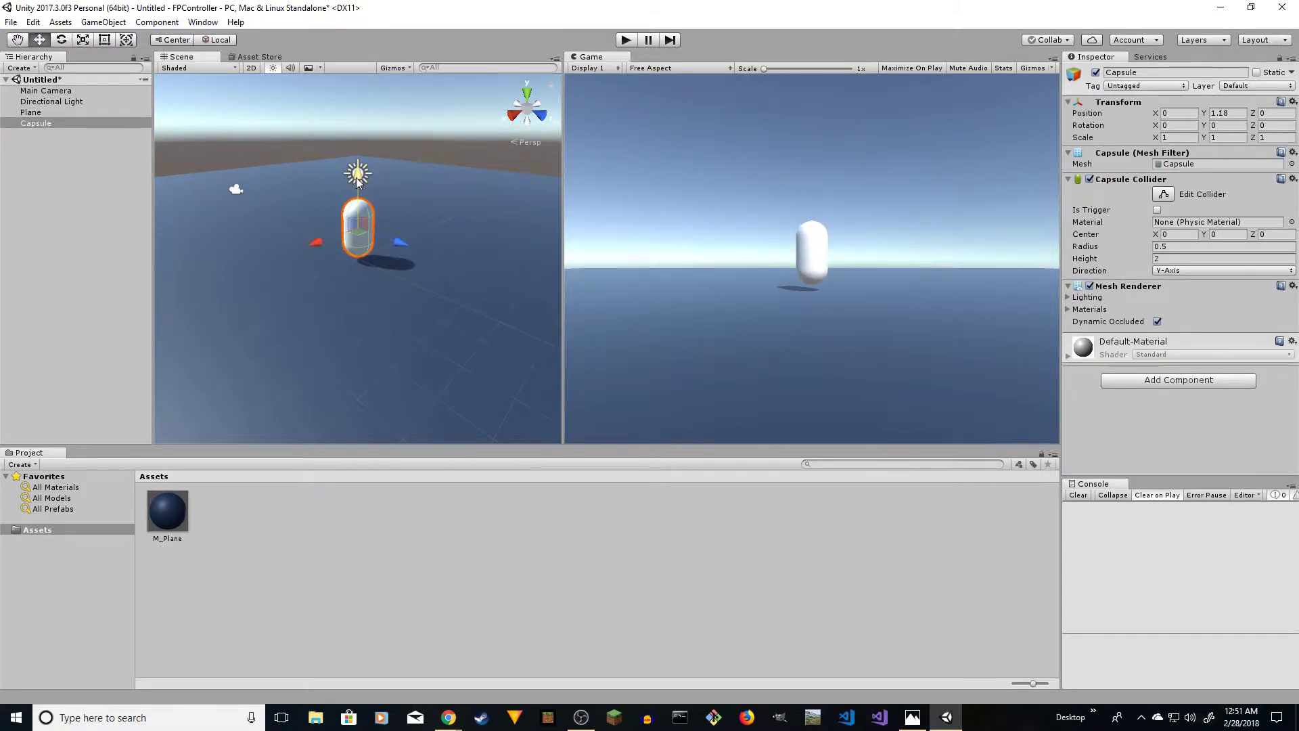
left_click_drag(310, 245, 240, 298)
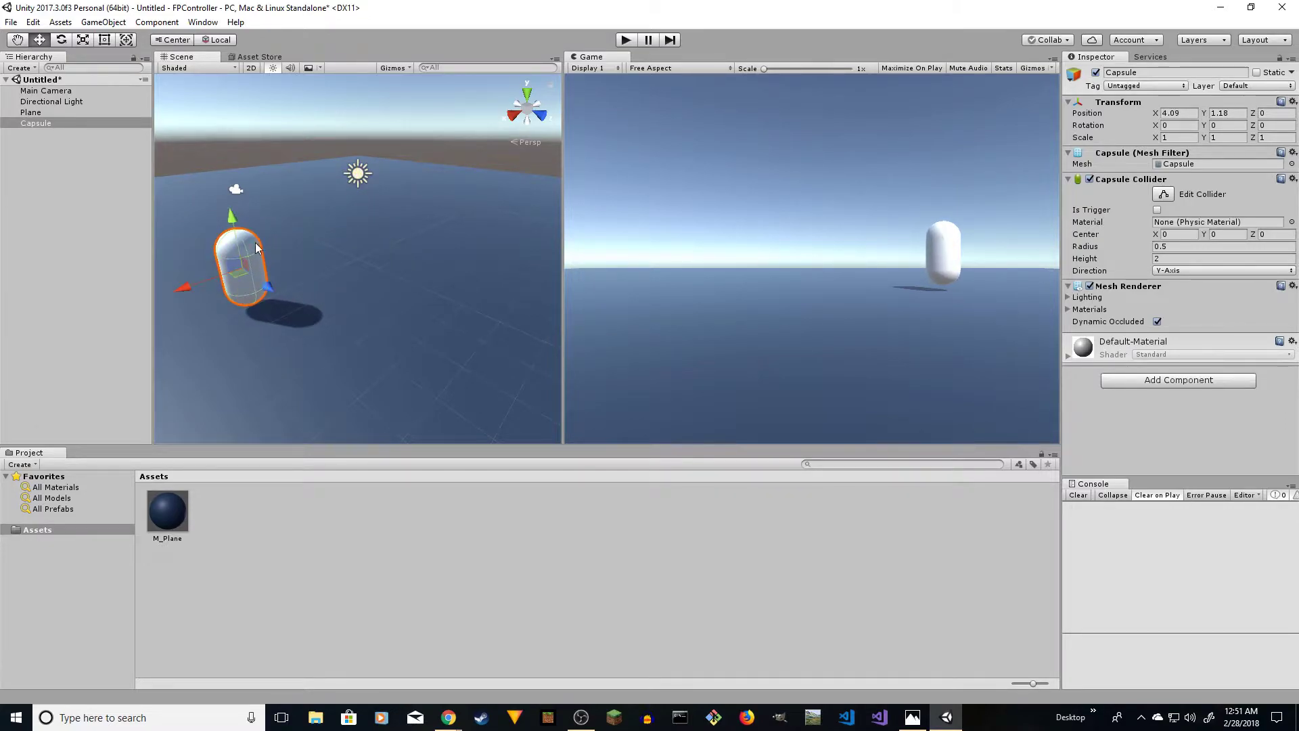
Stretch the capsule taller along its Y axis
key("e")
key("r")
left_click_drag(233, 214, 221, 188)
key("e")
key("w")
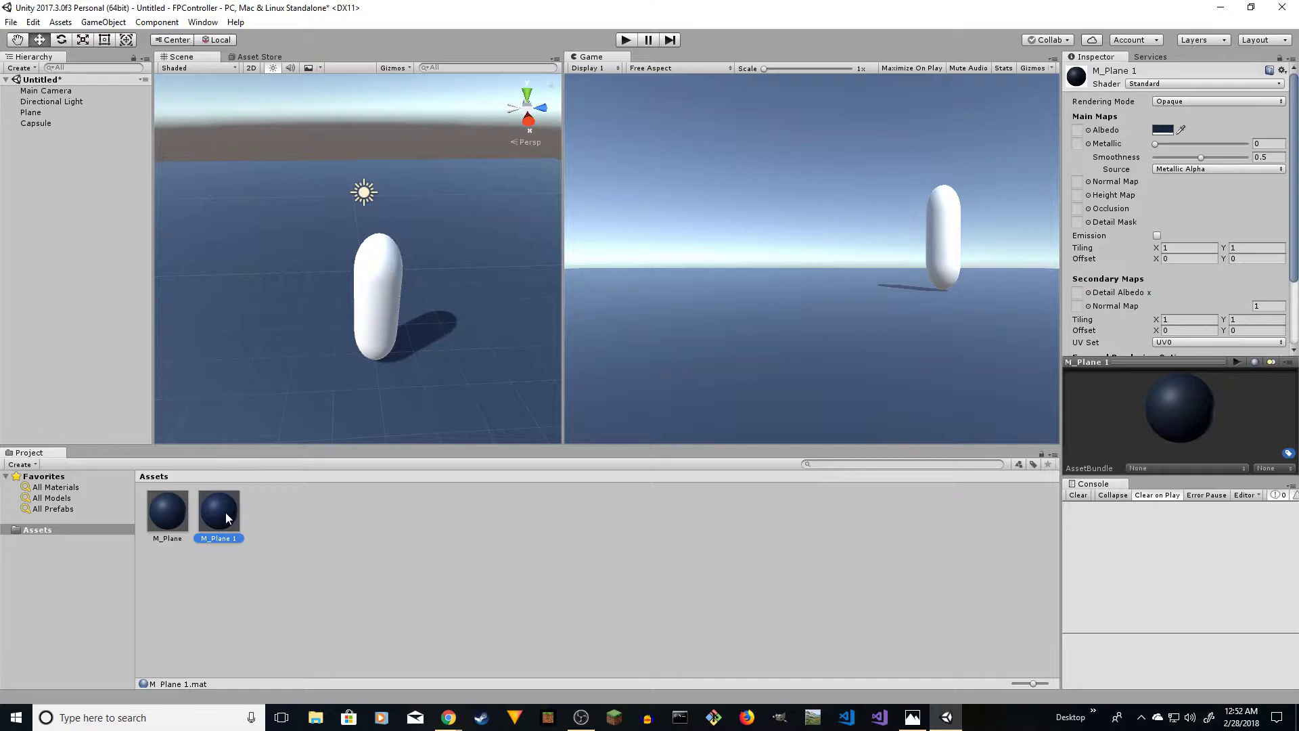
Rename the copied material to M_Player
left_click(227, 538)
double_click(224, 538)
type("Player")
key("Return")
left_click(222, 540)
key("End")
key("BackSpace")
key("BackSpace")
key("Return")
Apply M_Player to the capsule and colour it lime green
left_click_drag(222, 541, 379, 300)
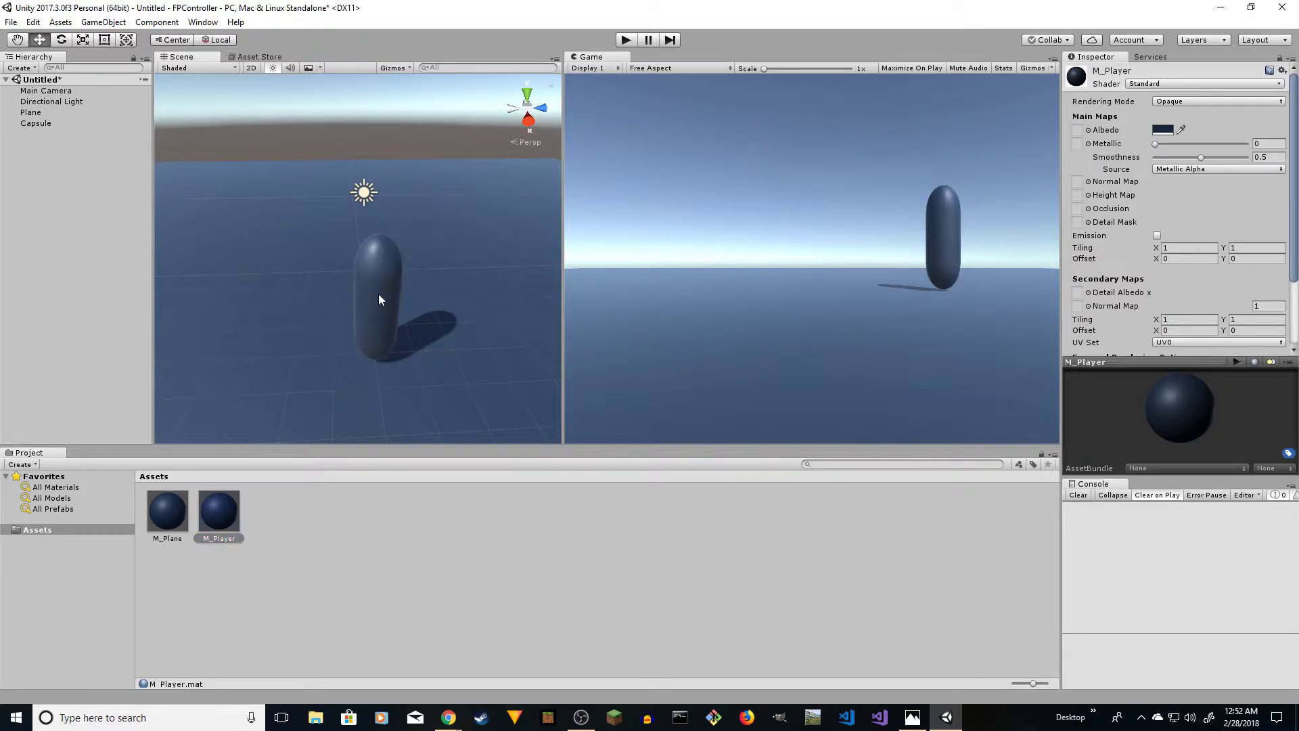
left_click(1164, 131)
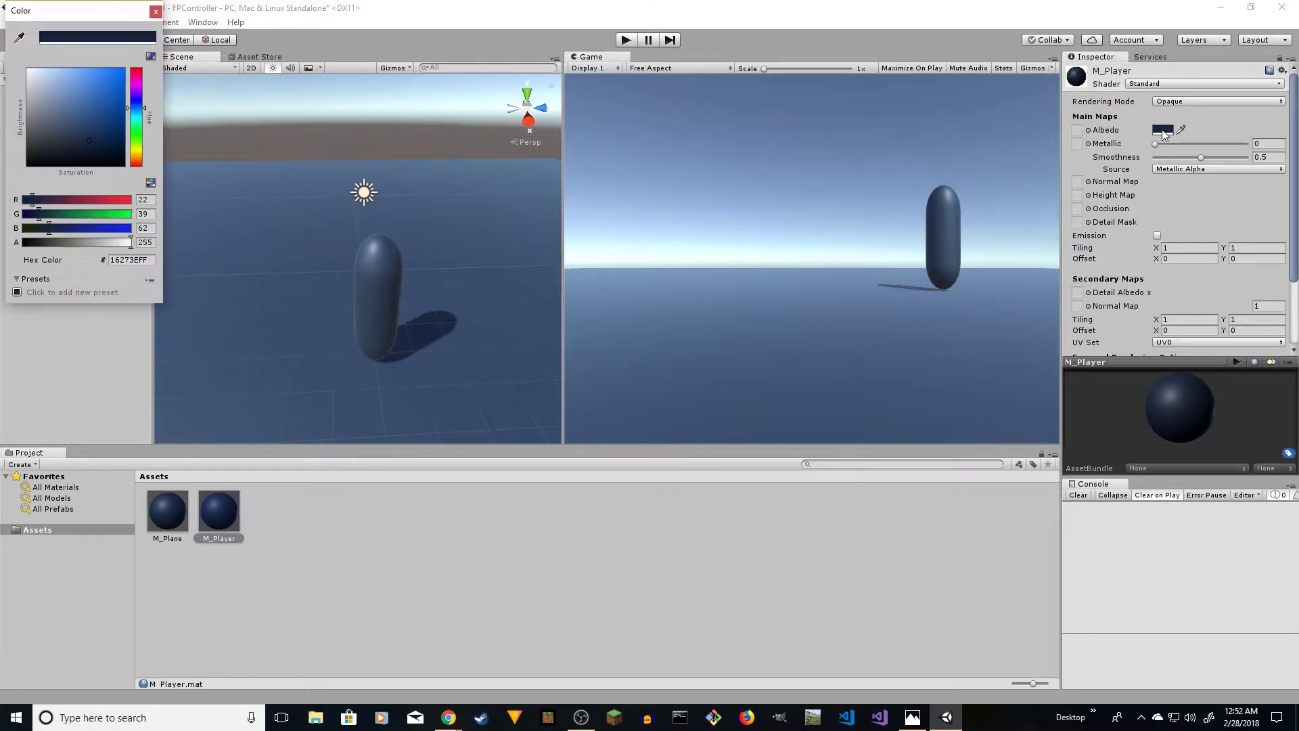
left_click_drag(89, 141, 94, 81)
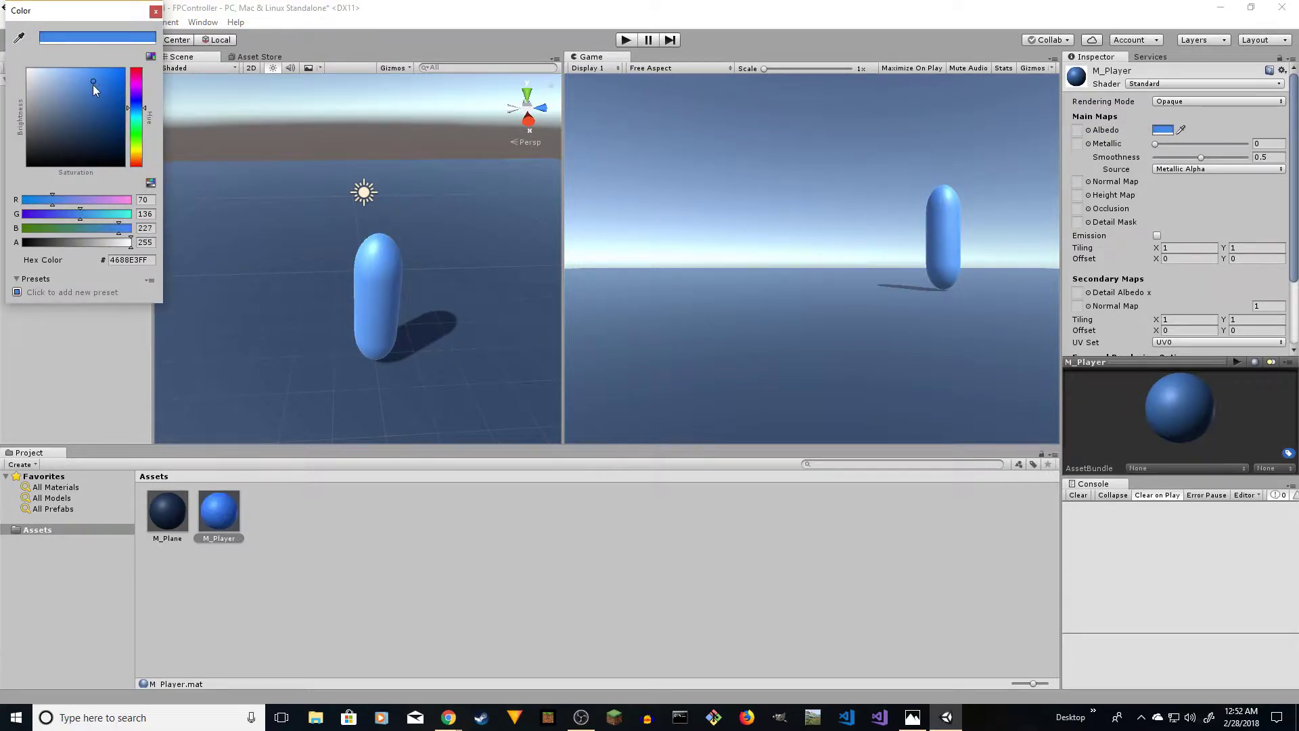
left_click(136, 144)
left_click(158, 12)
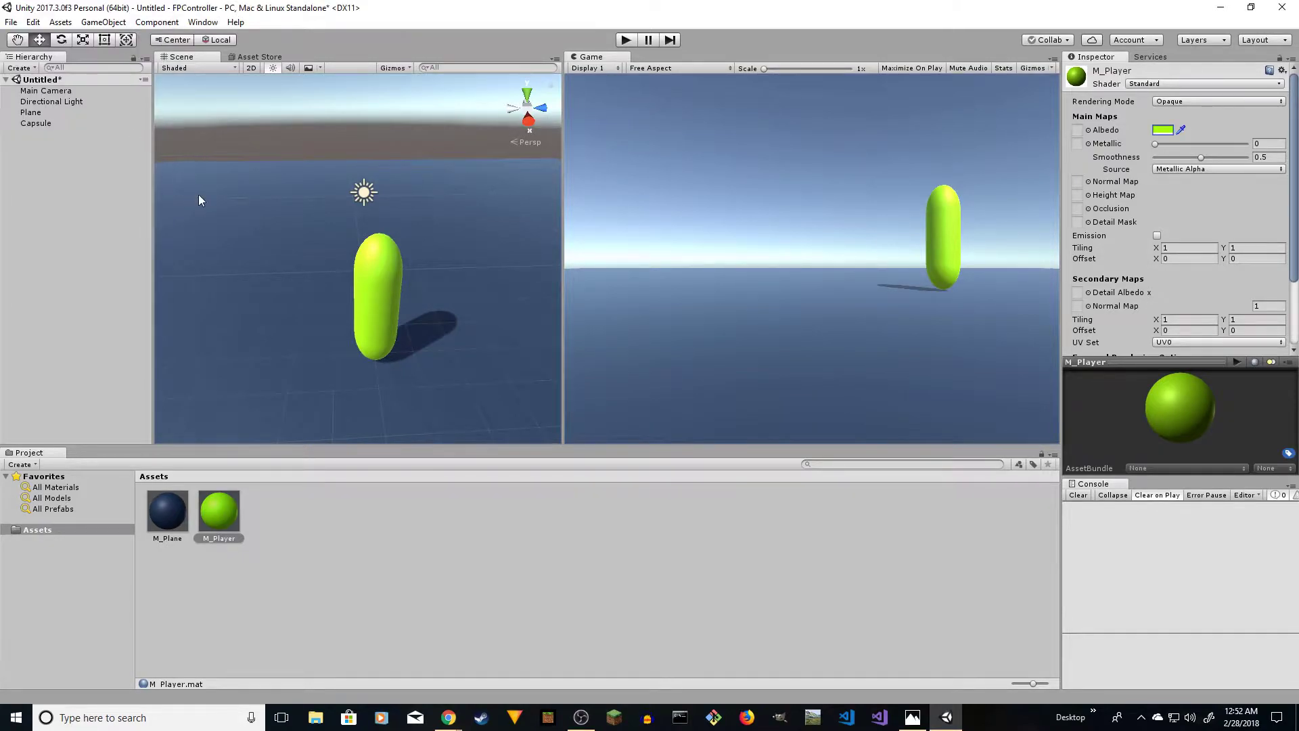
double_click(36, 123)
right_click(1102, 103)
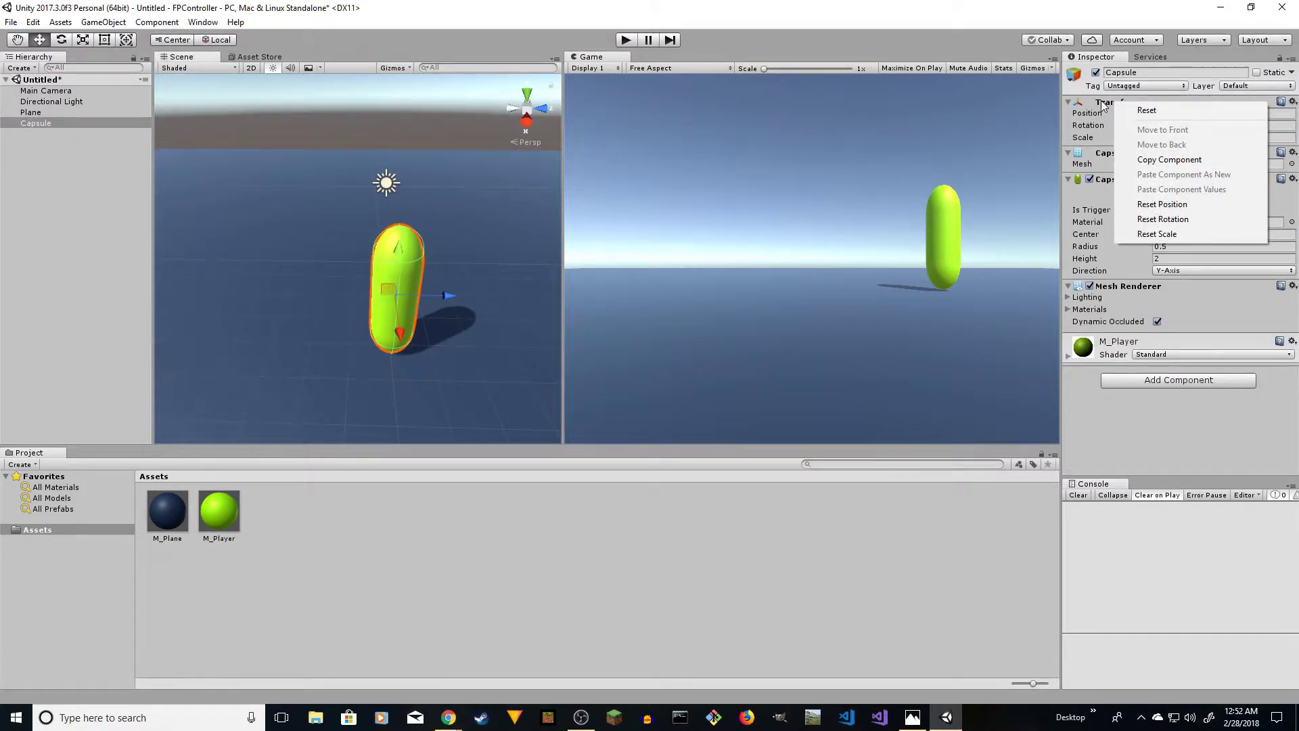
Reset the capsule's Transform and raise it to sit on the plane
left_click(1147, 111)
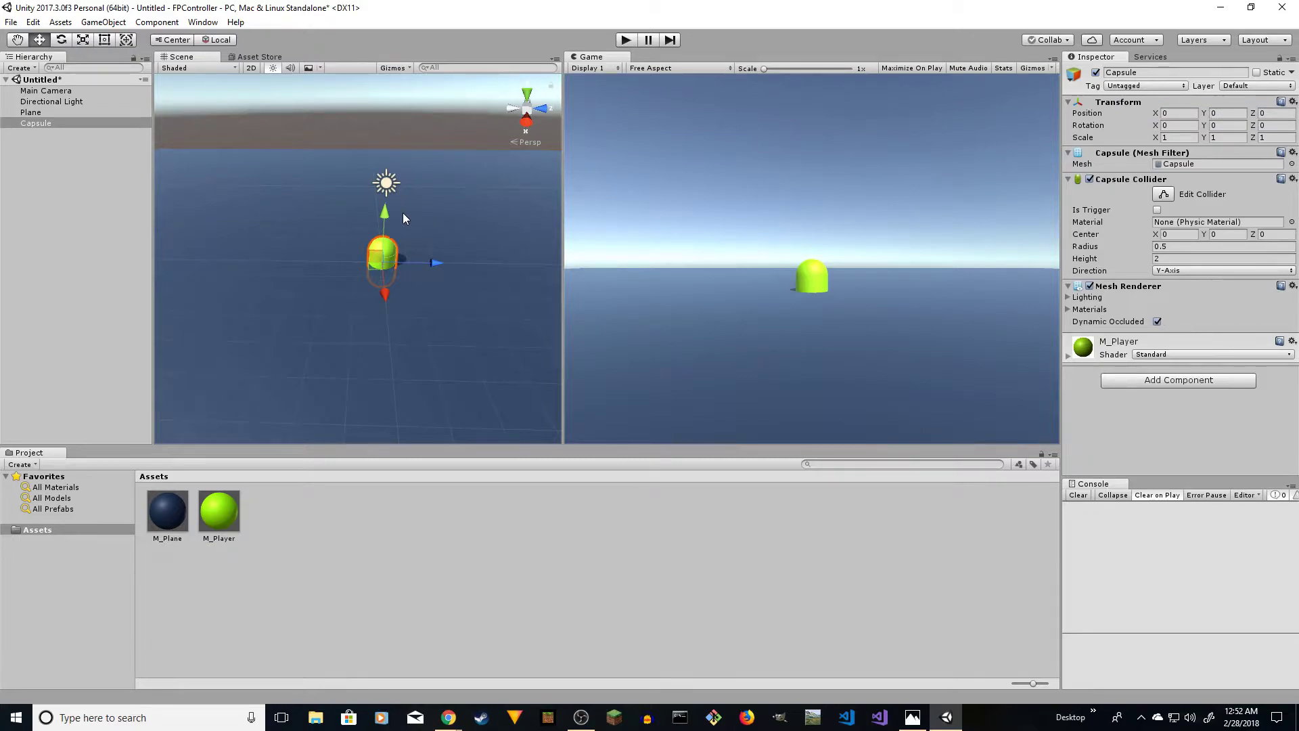
left_click_drag(386, 215, 378, 191)
double_click(38, 124)
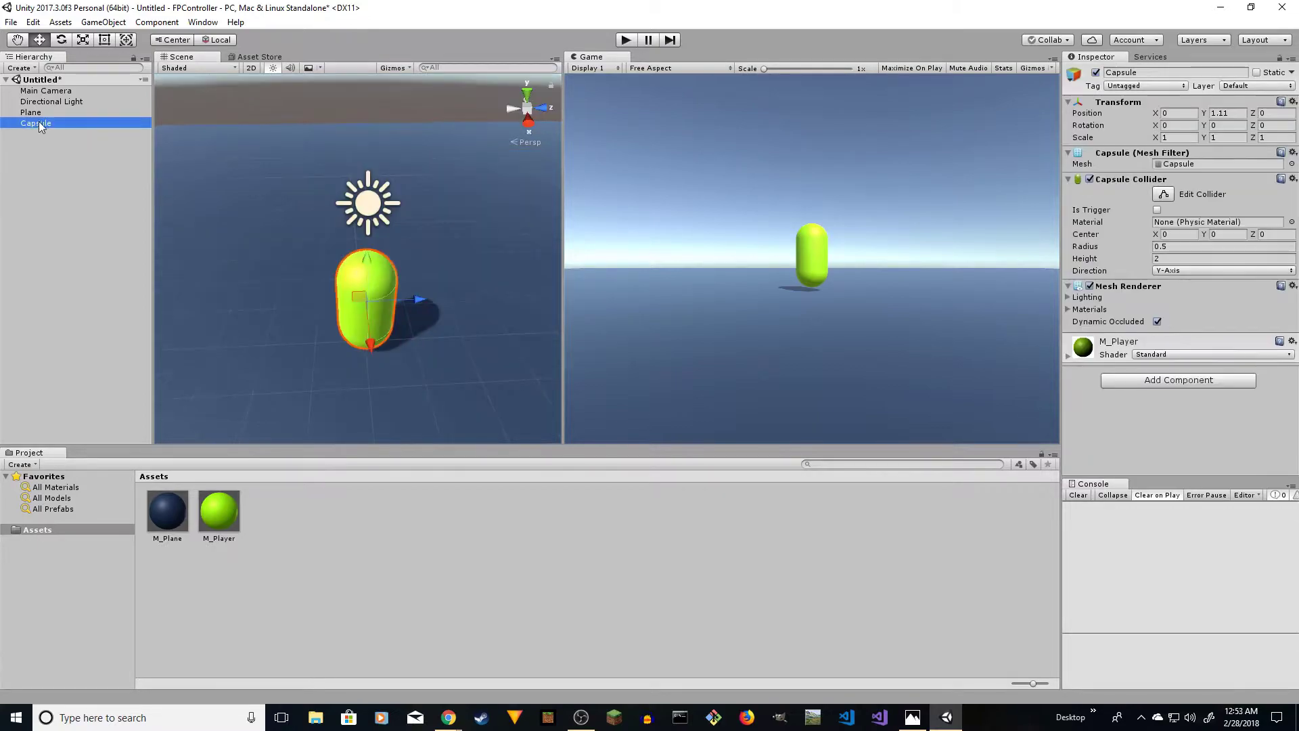
Drag Main Camera under the capsule, then return it to the Hierarchy root
left_click_drag(68, 88, 46, 125)
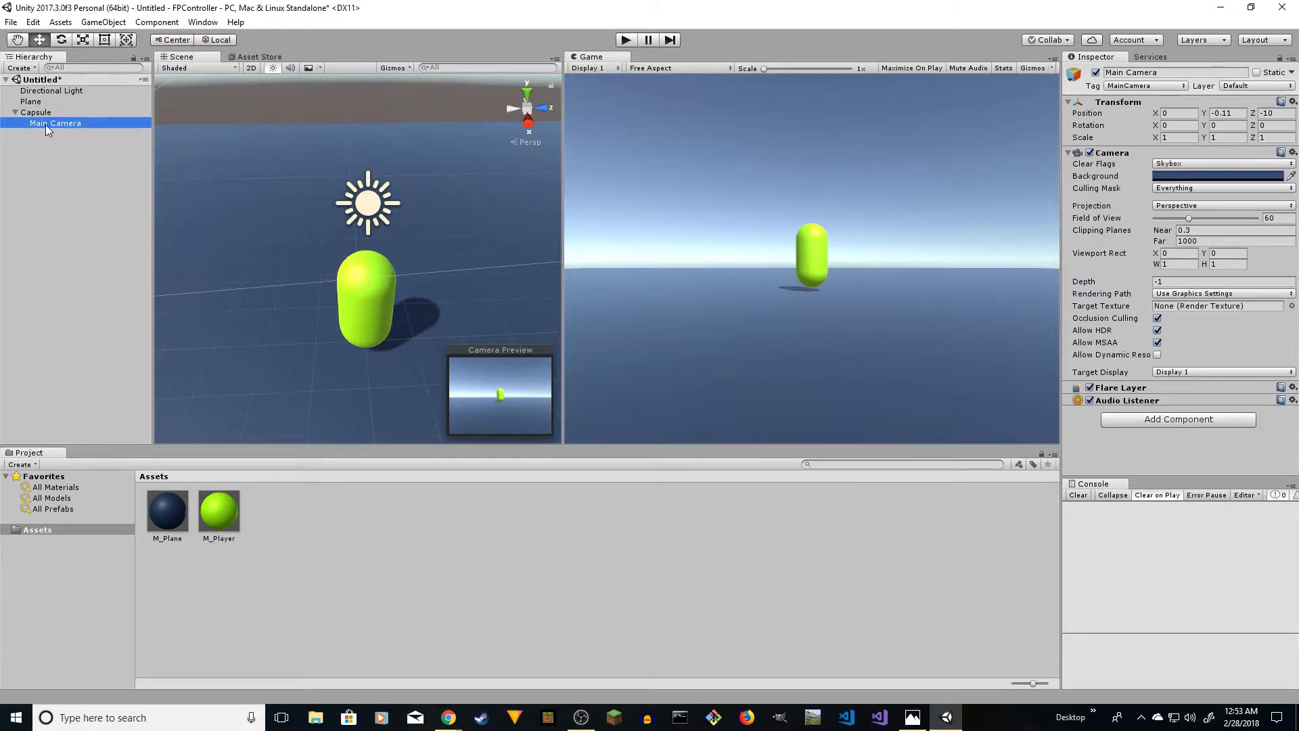
left_click(46, 125)
scroll(322, 266, "down", 3)
scroll(322, 266, "down", 2)
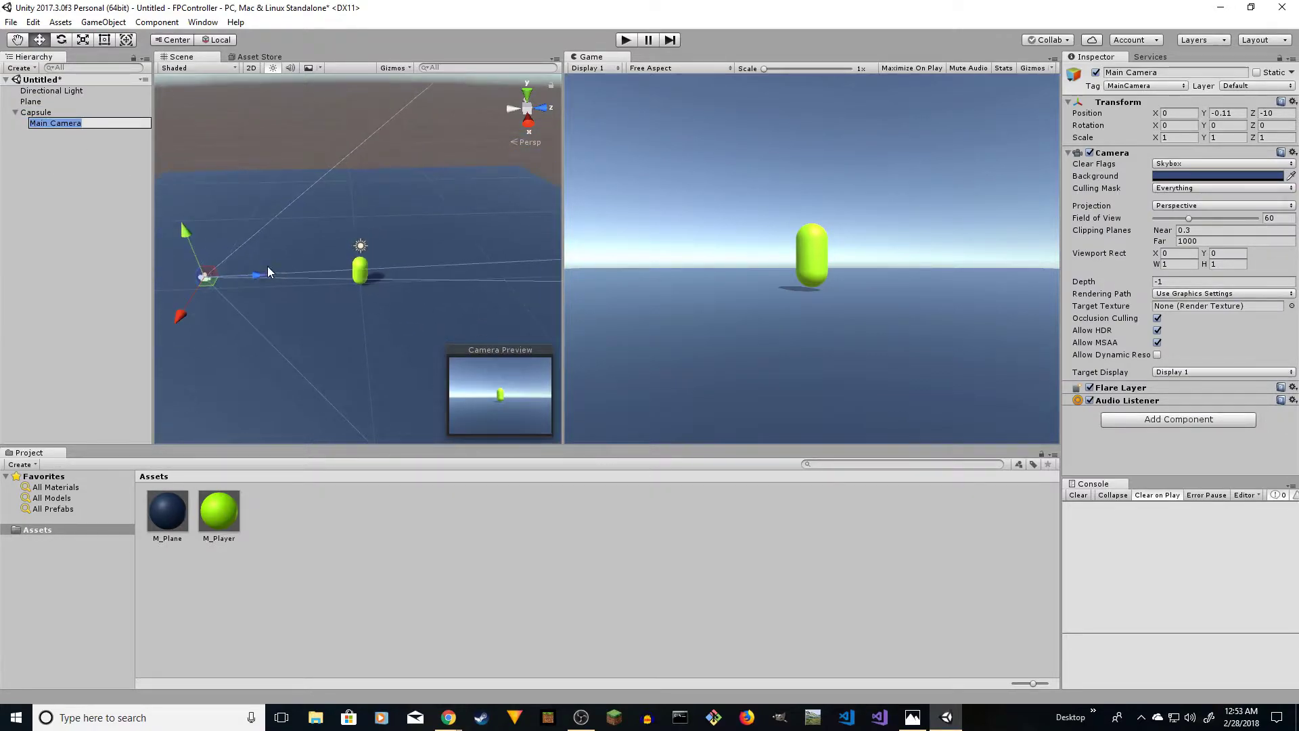
left_click(59, 137)
left_click(59, 124)
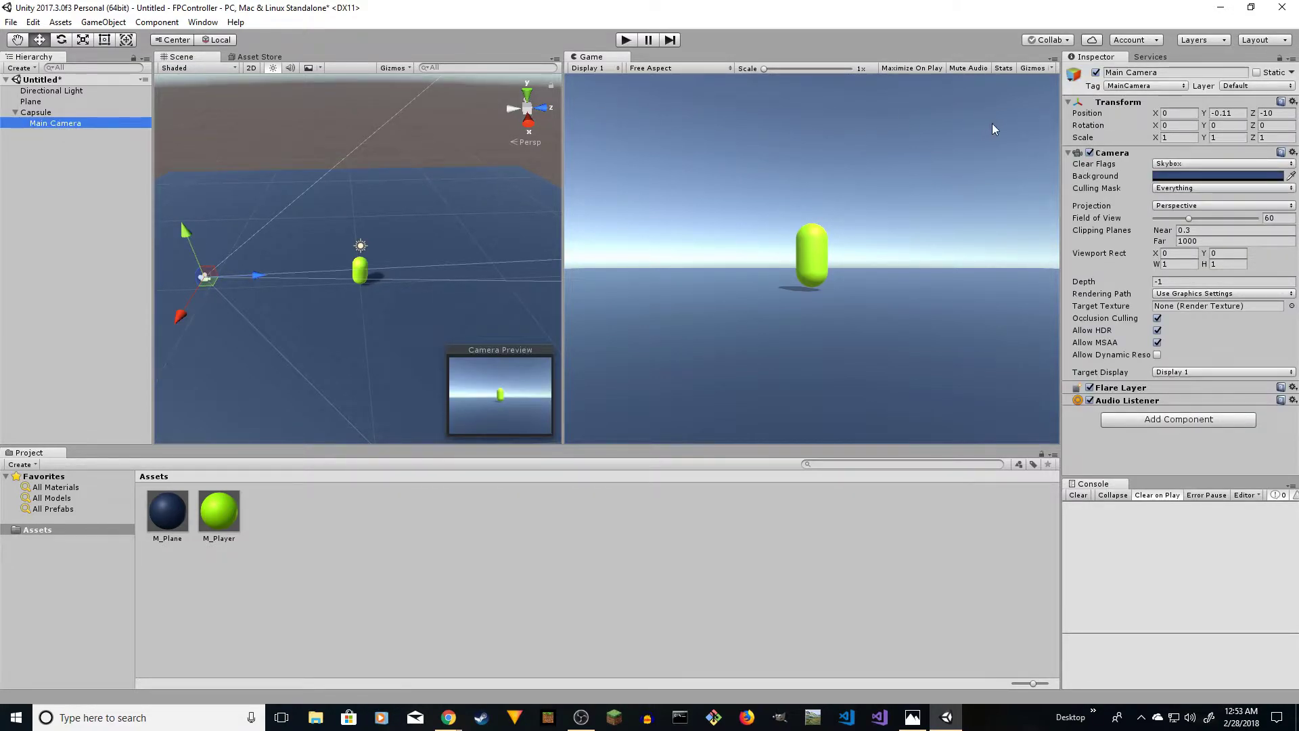
left_click_drag(33, 126, 22, 155)
Reset Main Camera's Transform and raise it to the capsule's head height
right_click(1123, 107)
left_click(1155, 111)
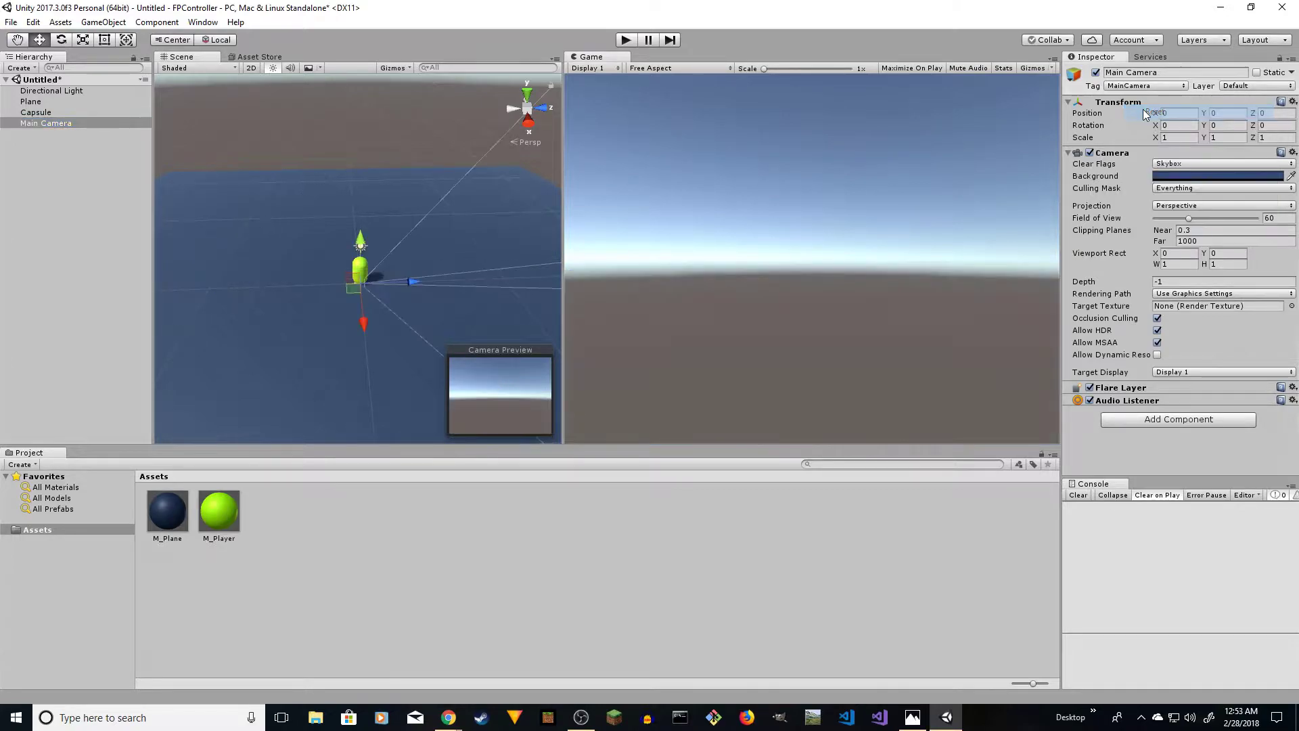
left_click_drag(400, 233, 530, 224, "alt")
scroll(531, 224, "up", 5)
scroll(530, 224, "down", 5)
left_click_drag(347, 268, 343, 200)
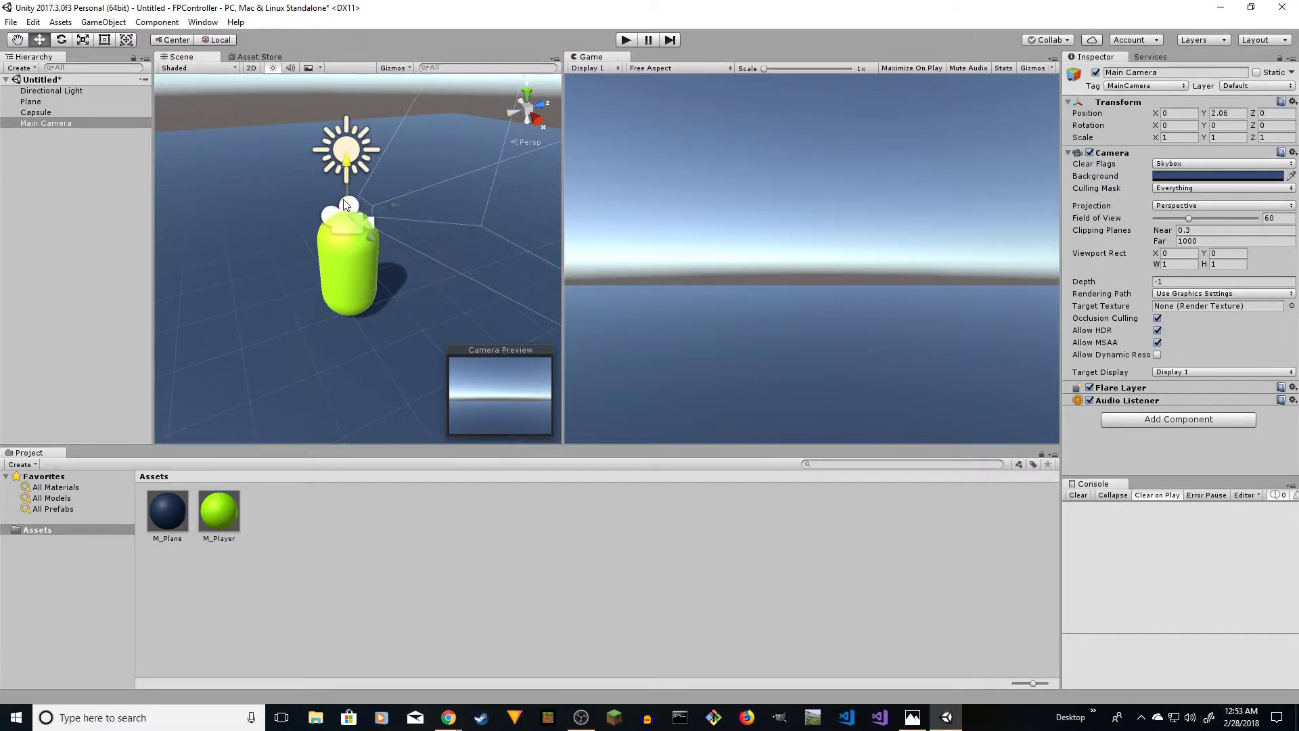
left_click_drag(320, 281, 536, 247, "alt")
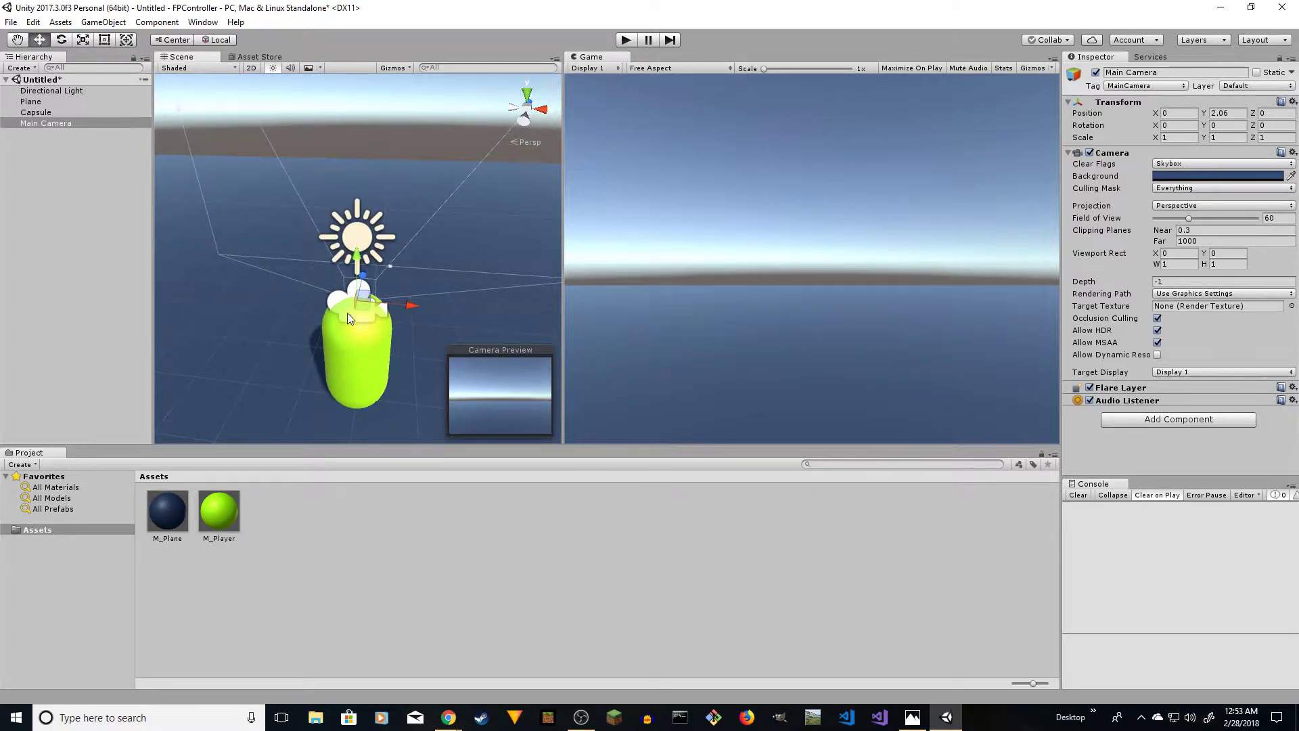
left_click_drag(464, 259, 47, 119, "alt")
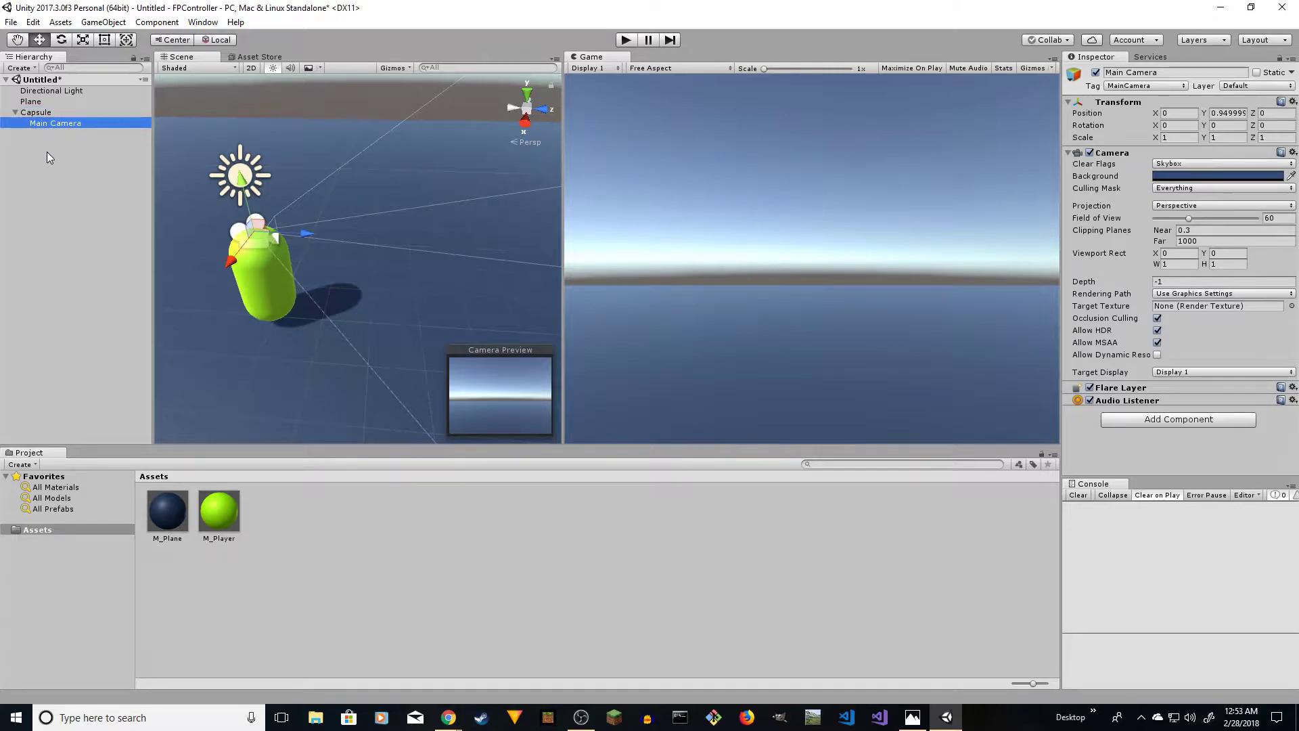
left_click(44, 114)
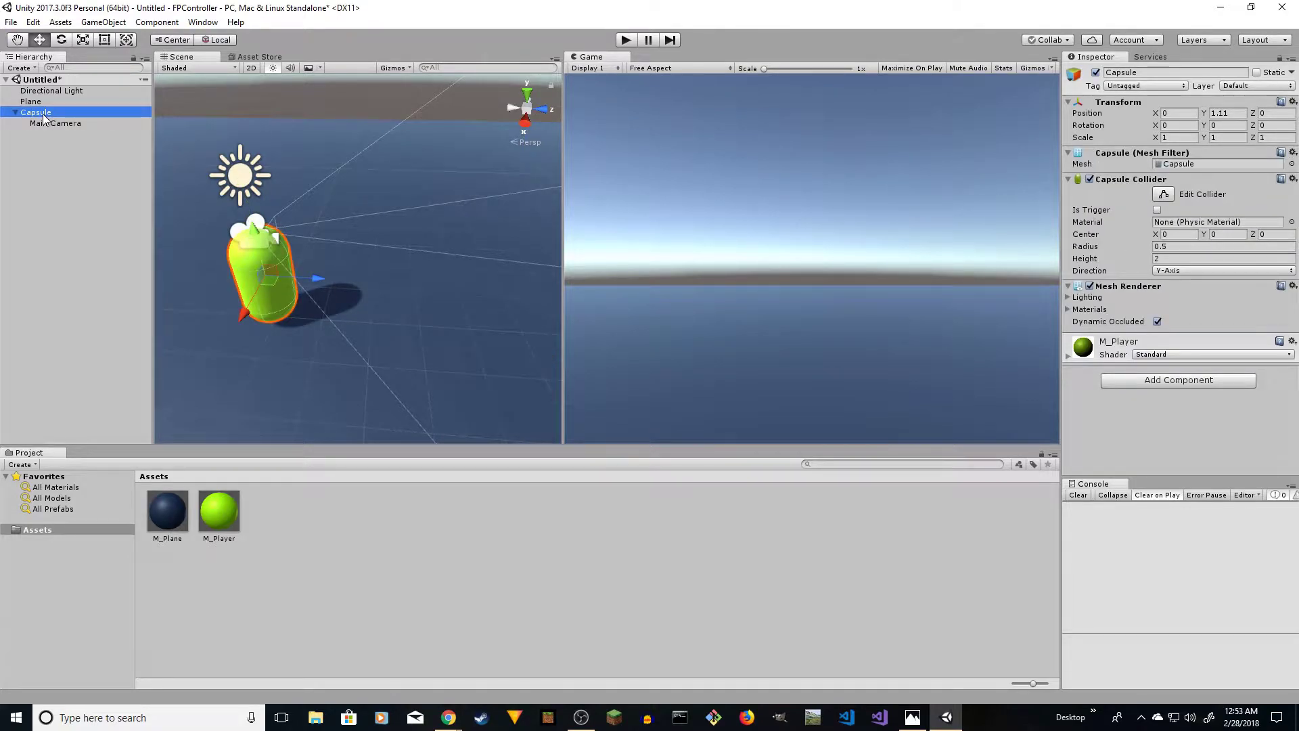
Rename the Capsule to Player
right_click(46, 115)
left_click(36, 113)
type("Player")
key("Return")
Add a child Cube to Player, reset it, and place it forward at chest height
right_click(40, 112)
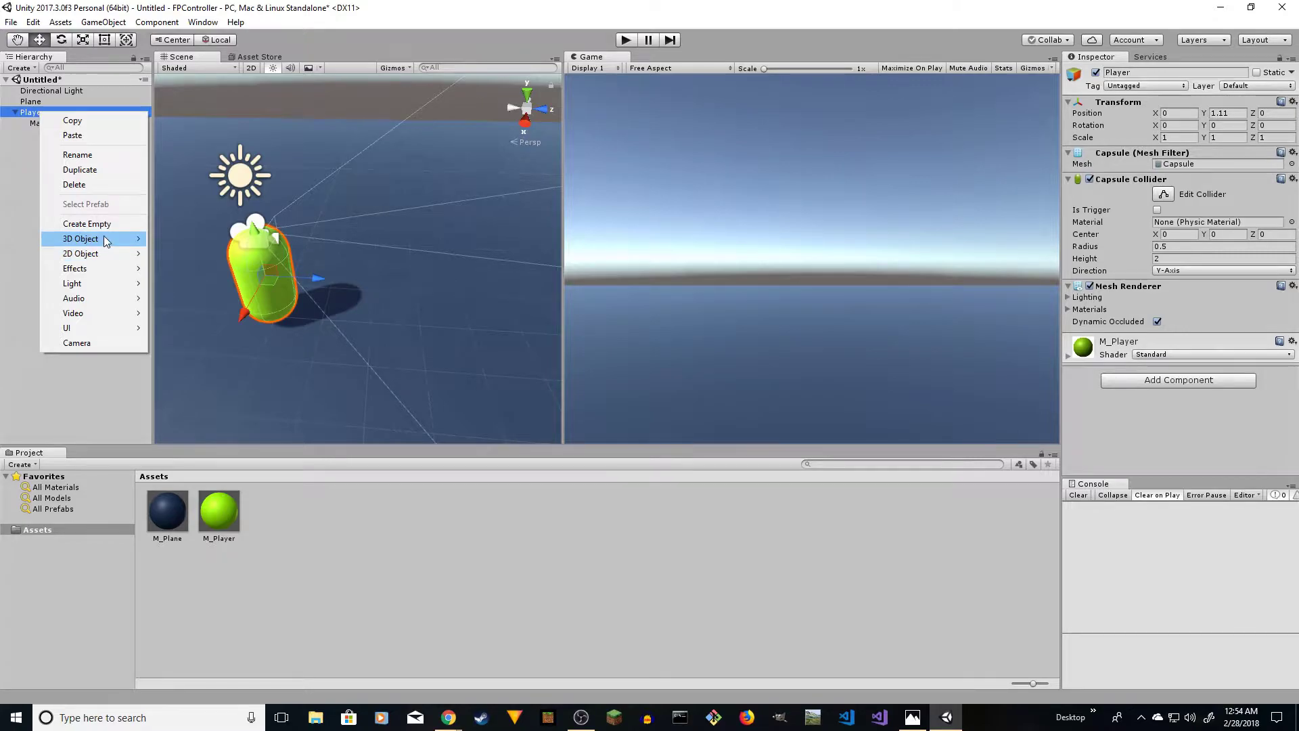
mouse_move(106, 240)
left_click(181, 239)
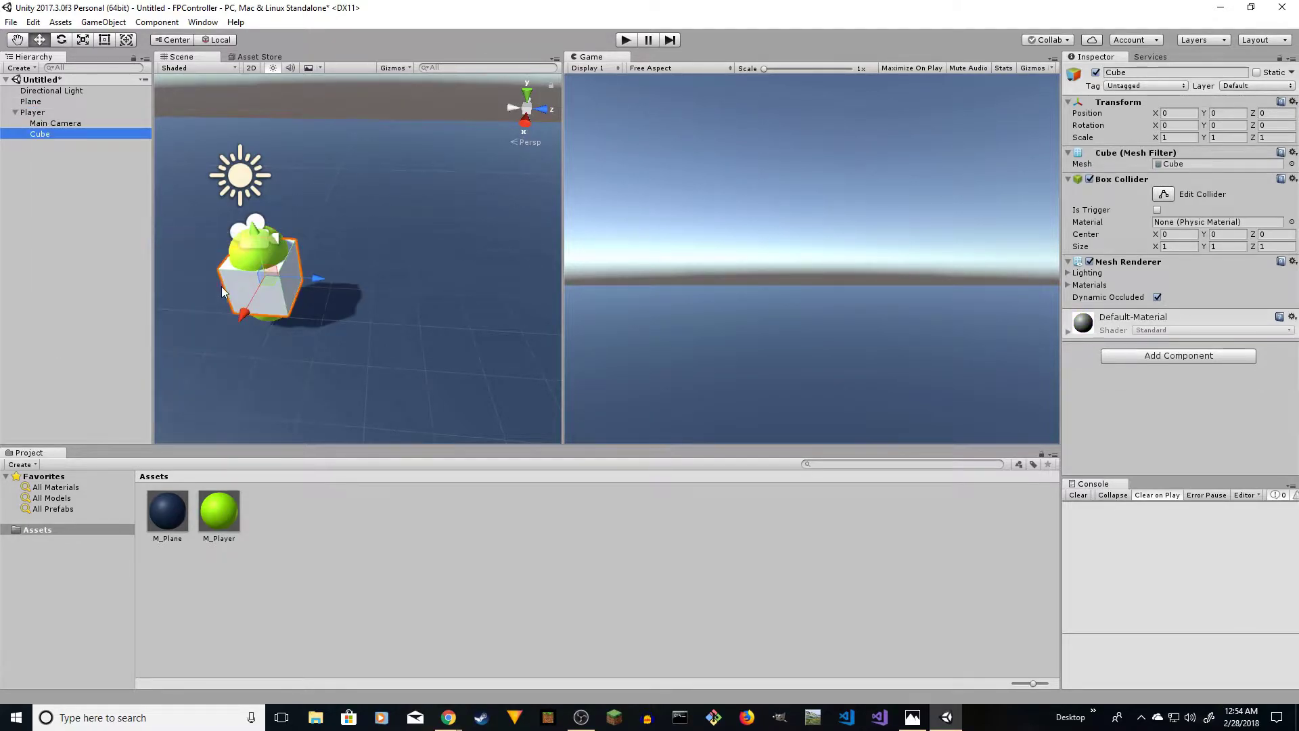
right_click(1124, 105)
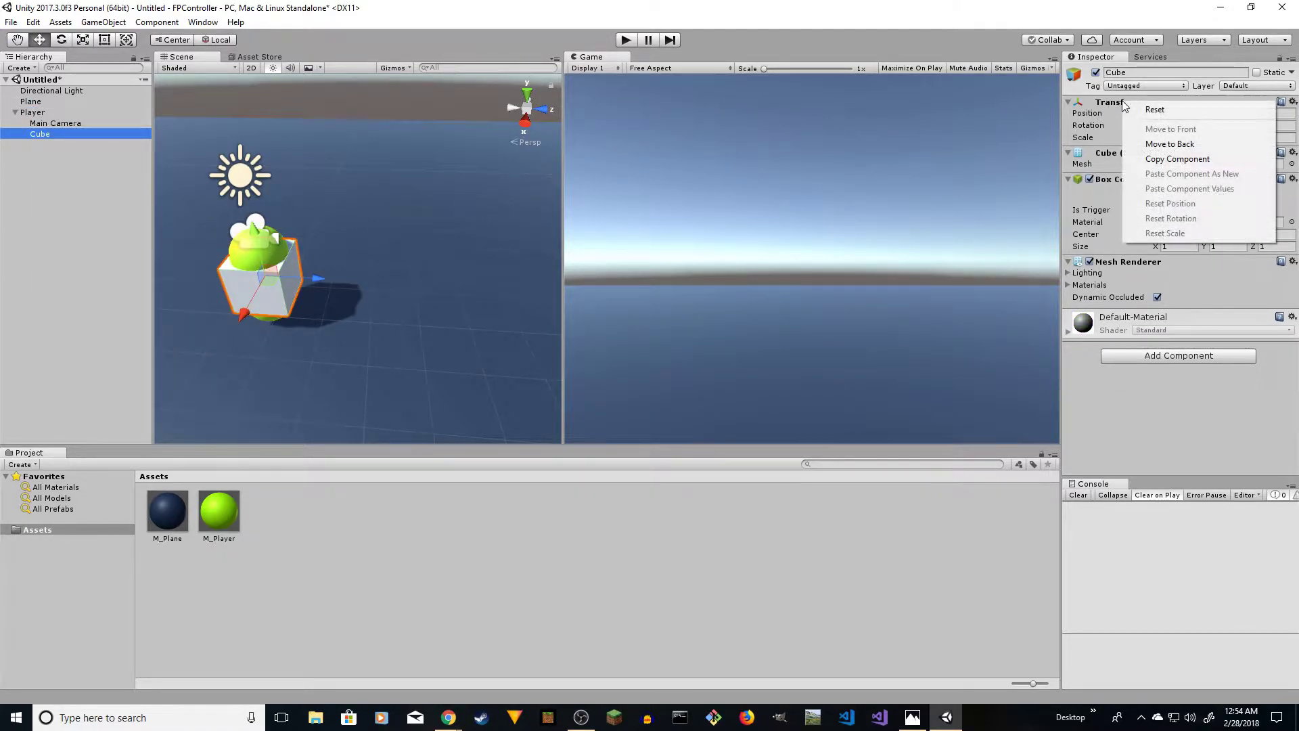
left_click(1137, 109)
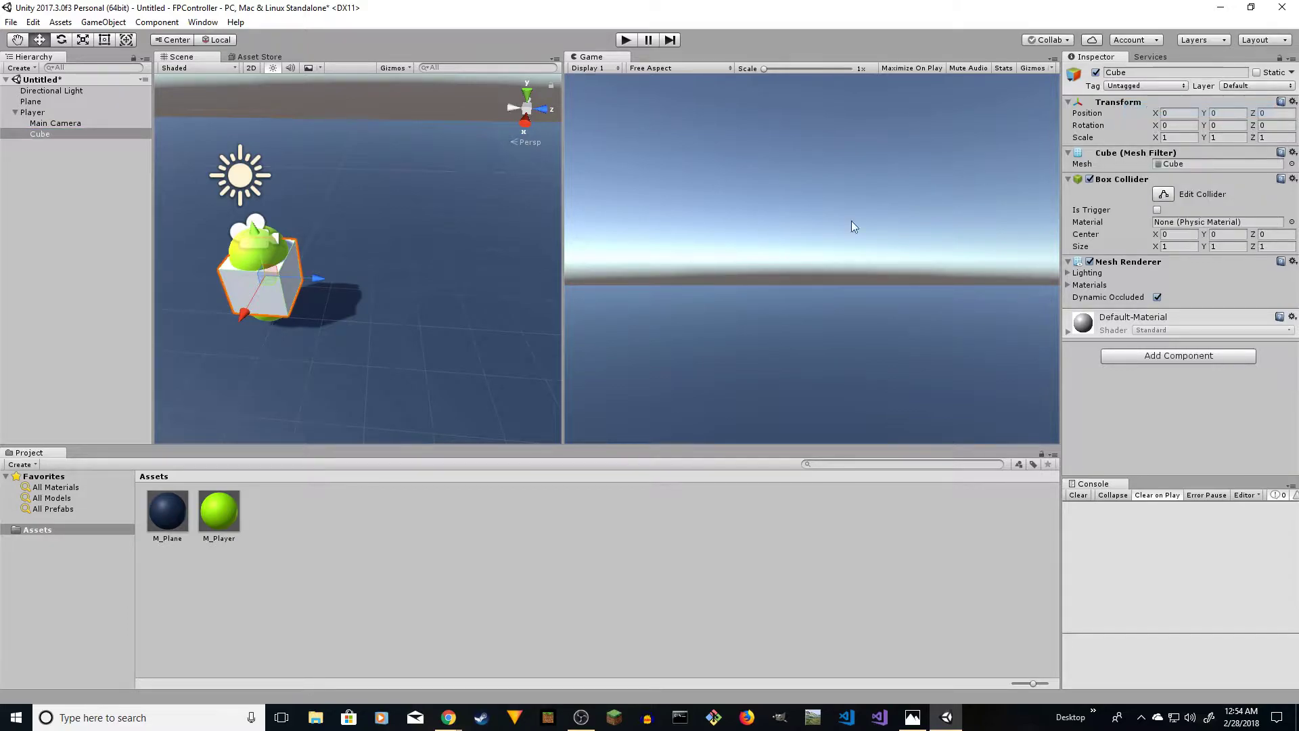
left_click_drag(322, 280, 385, 280)
left_click_drag(327, 244, 326, 222)
Scale the cube into a thin gun-like slab about 0.11 × 0.08 × 0.54
key("e")
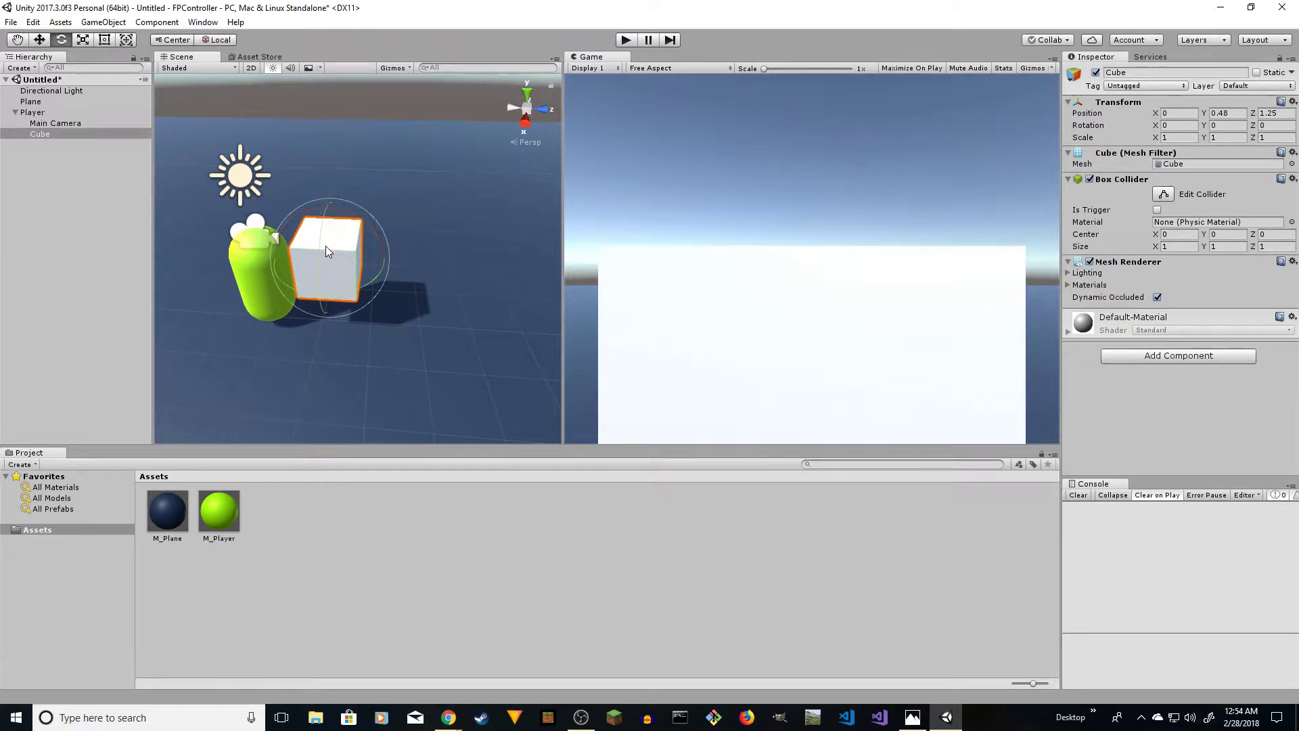
key("r")
left_click_drag(327, 210, 346, 249)
mouse_move(320, 298)
left_mouse_down()
mouse_move(313, 214)
mouse_move(312, 287)
left_mouse_up()
key("w")
key("e")
key("r")
left_click_drag(318, 206, 316, 196)
key("w")
left_click(27, 112)
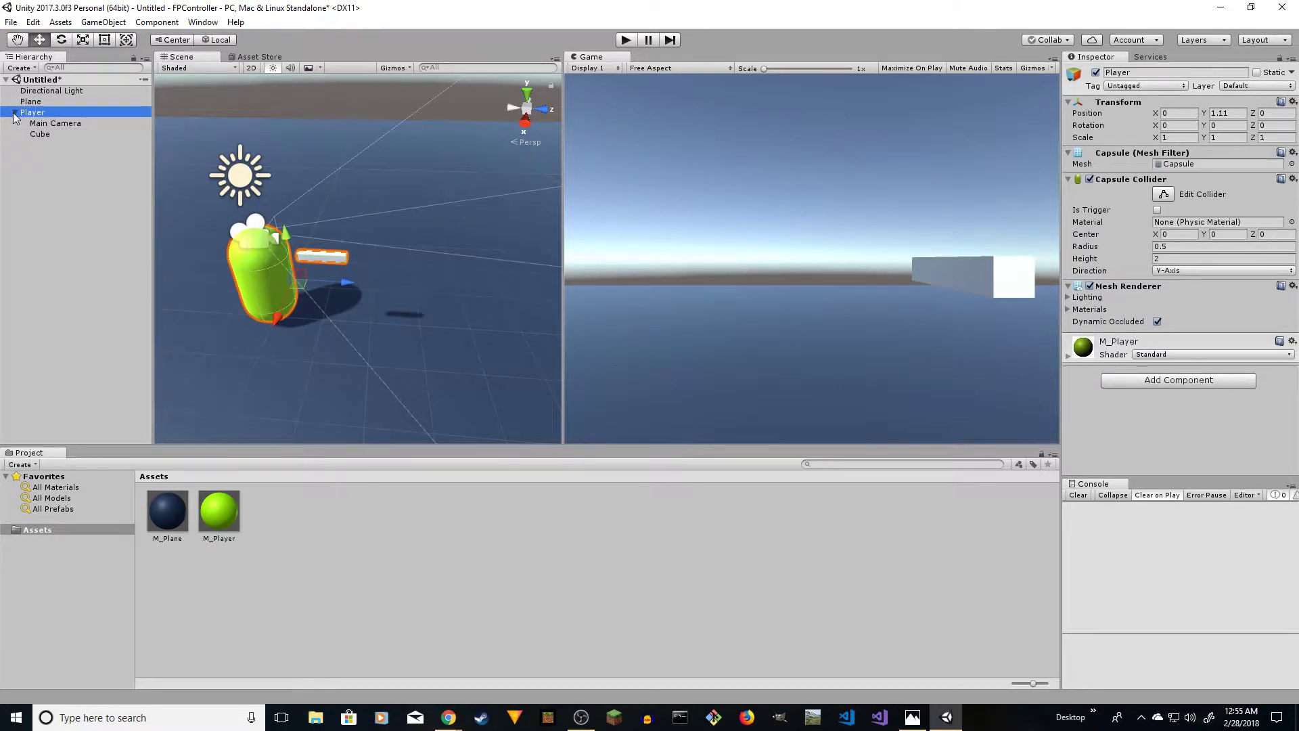
left_click(14, 113)
Add a UI Image, which creates a Canvas and EventSystem
right_click(47, 158)
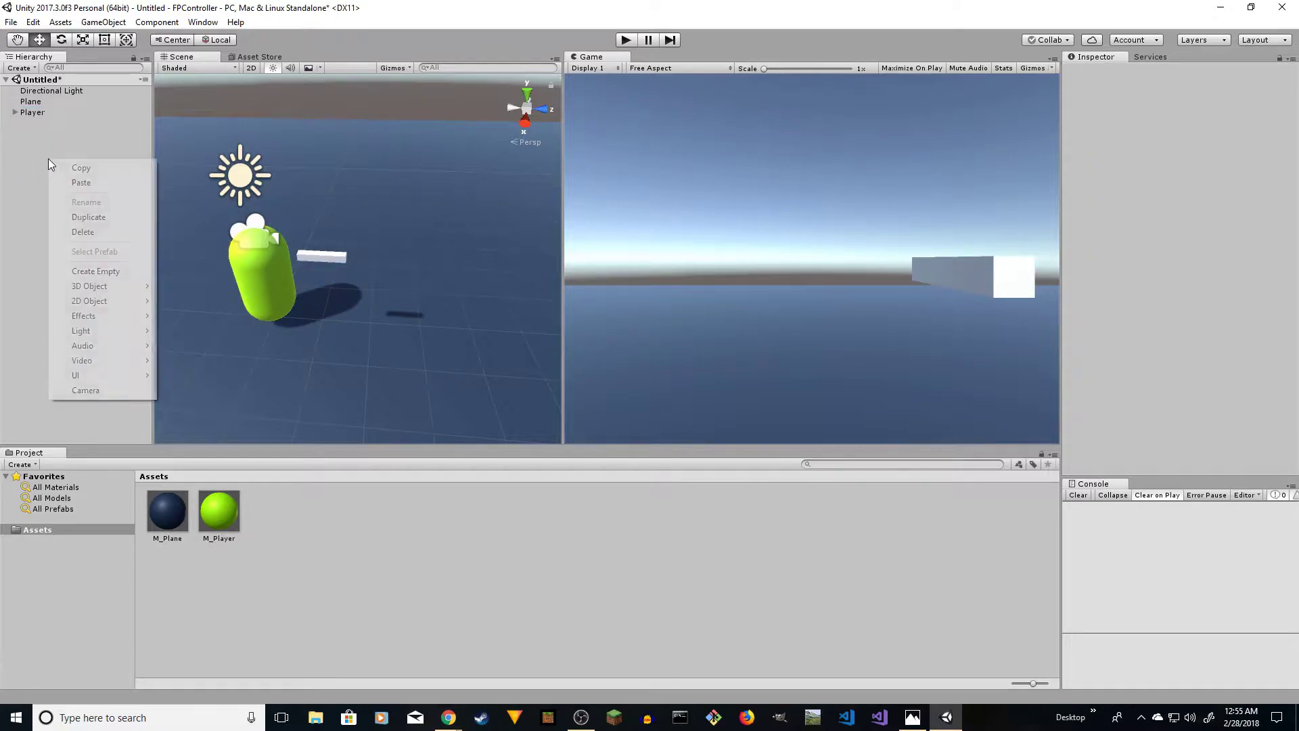
mouse_move(100, 290)
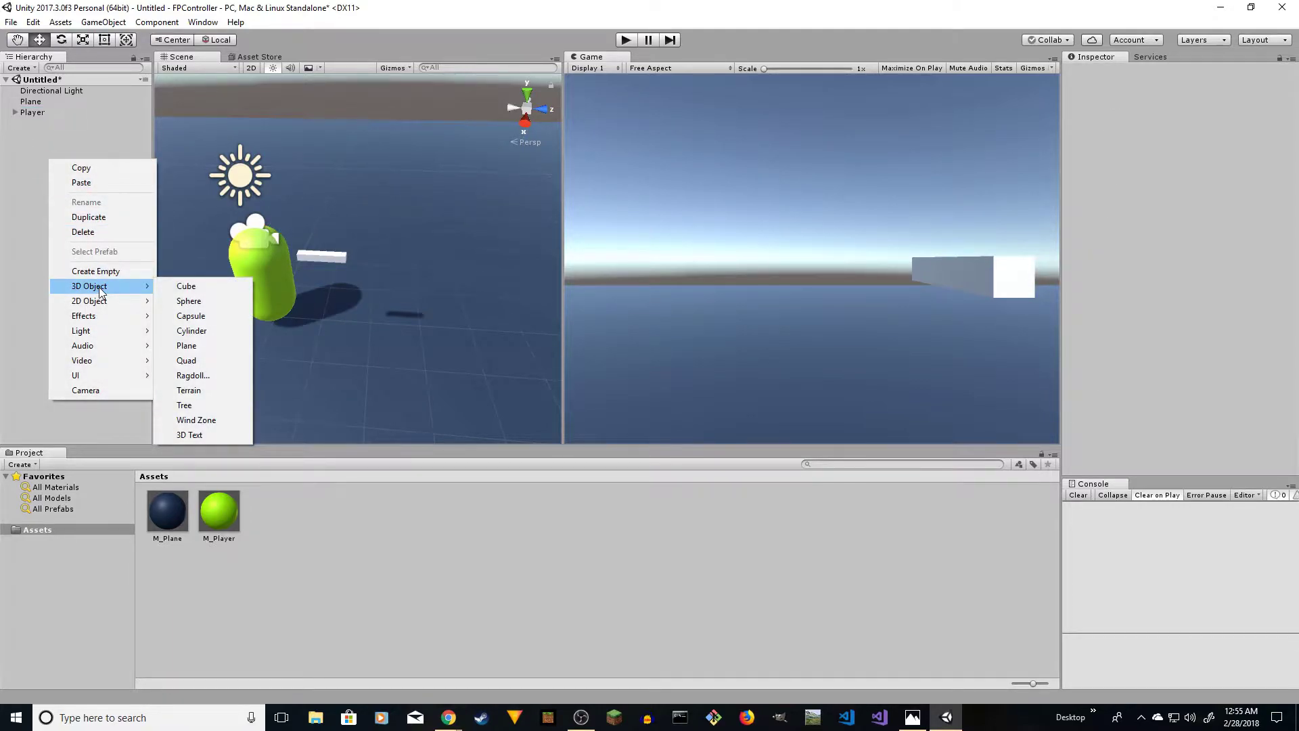
mouse_move(103, 375)
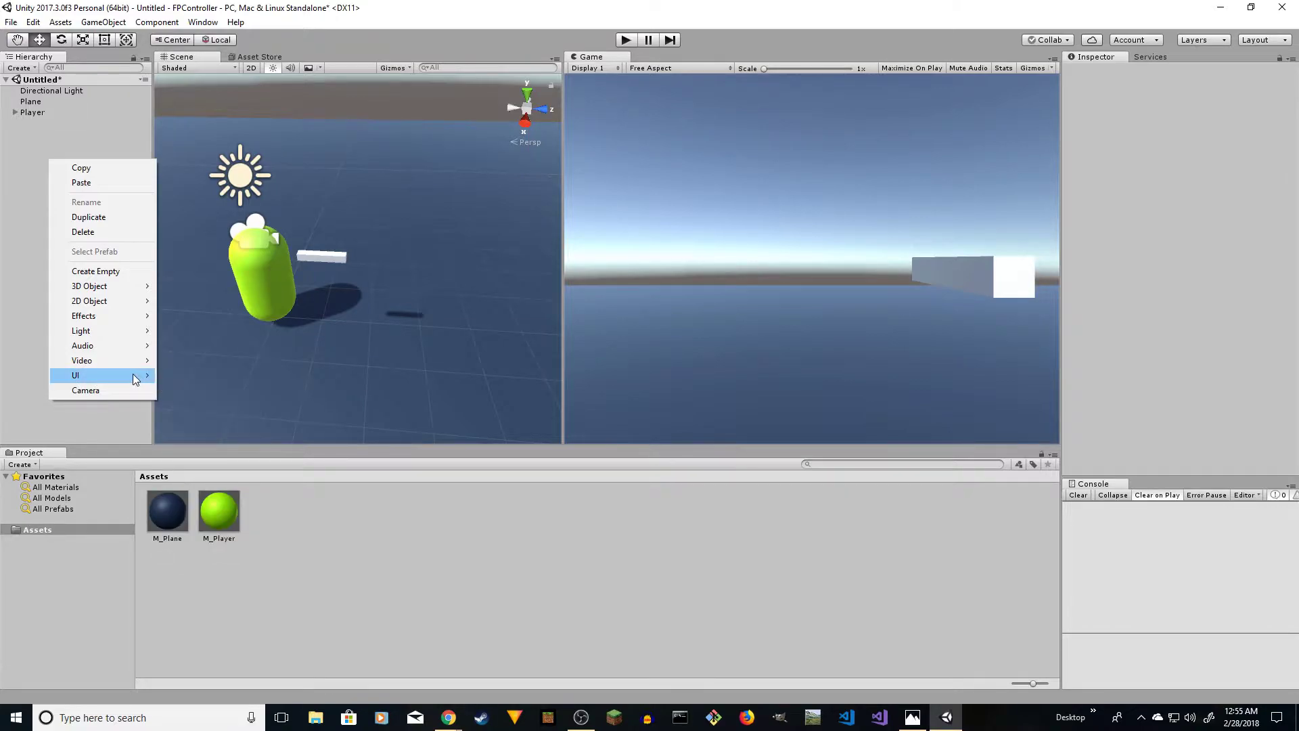
left_click(197, 389)
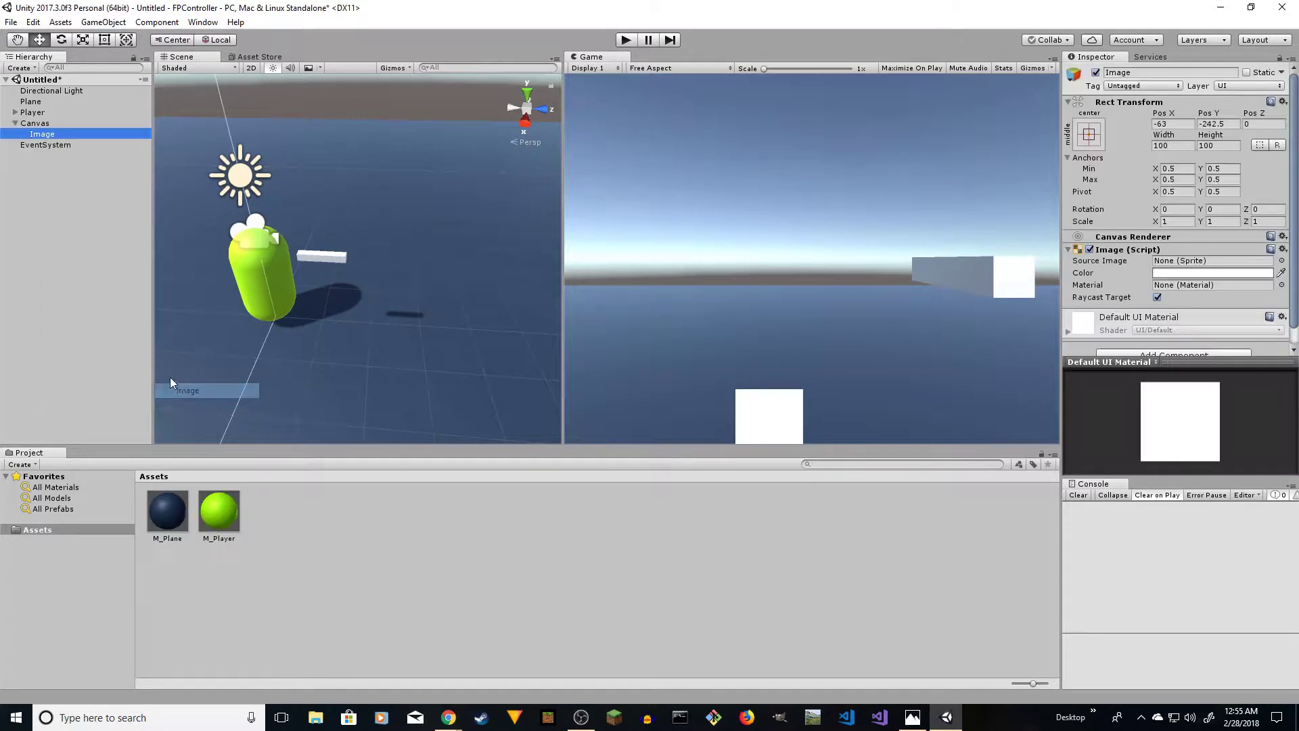
left_click(31, 124)
left_click(42, 135)
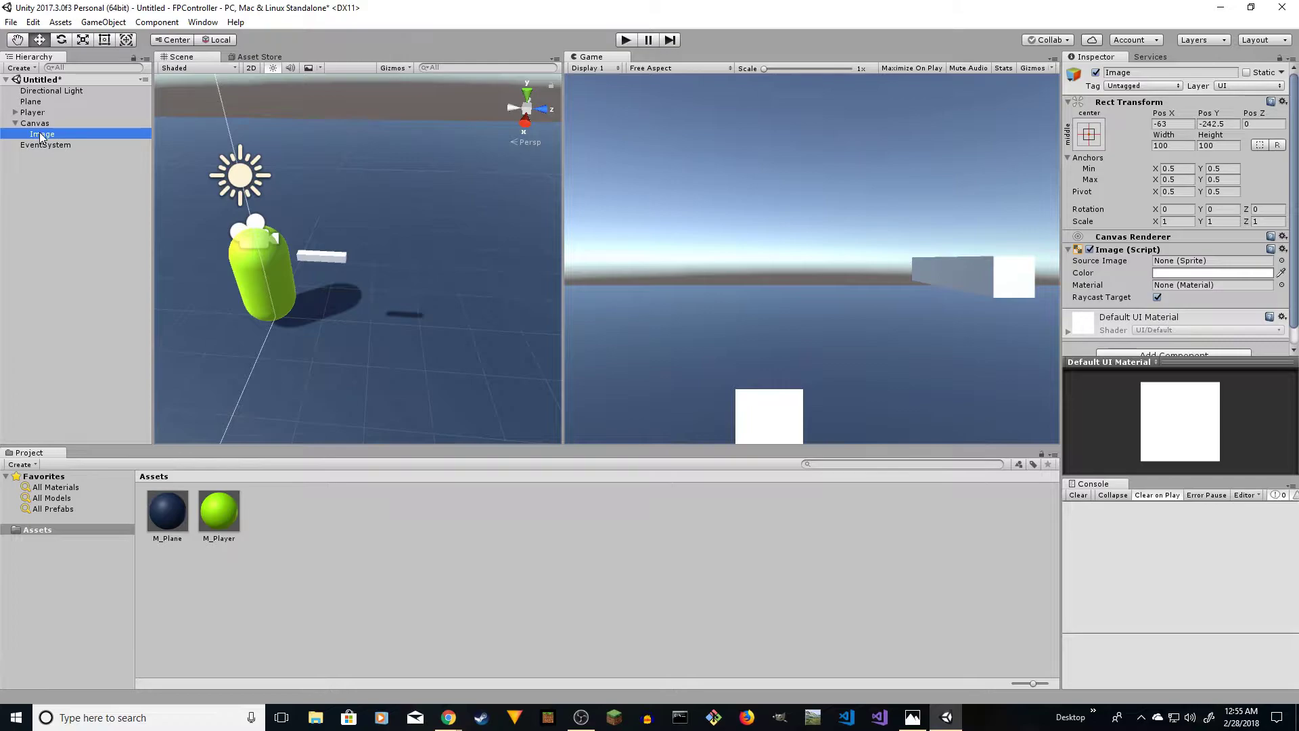
Anchor the image middle-center with Alt so its position becomes 0, 0
left_click(1090, 135)
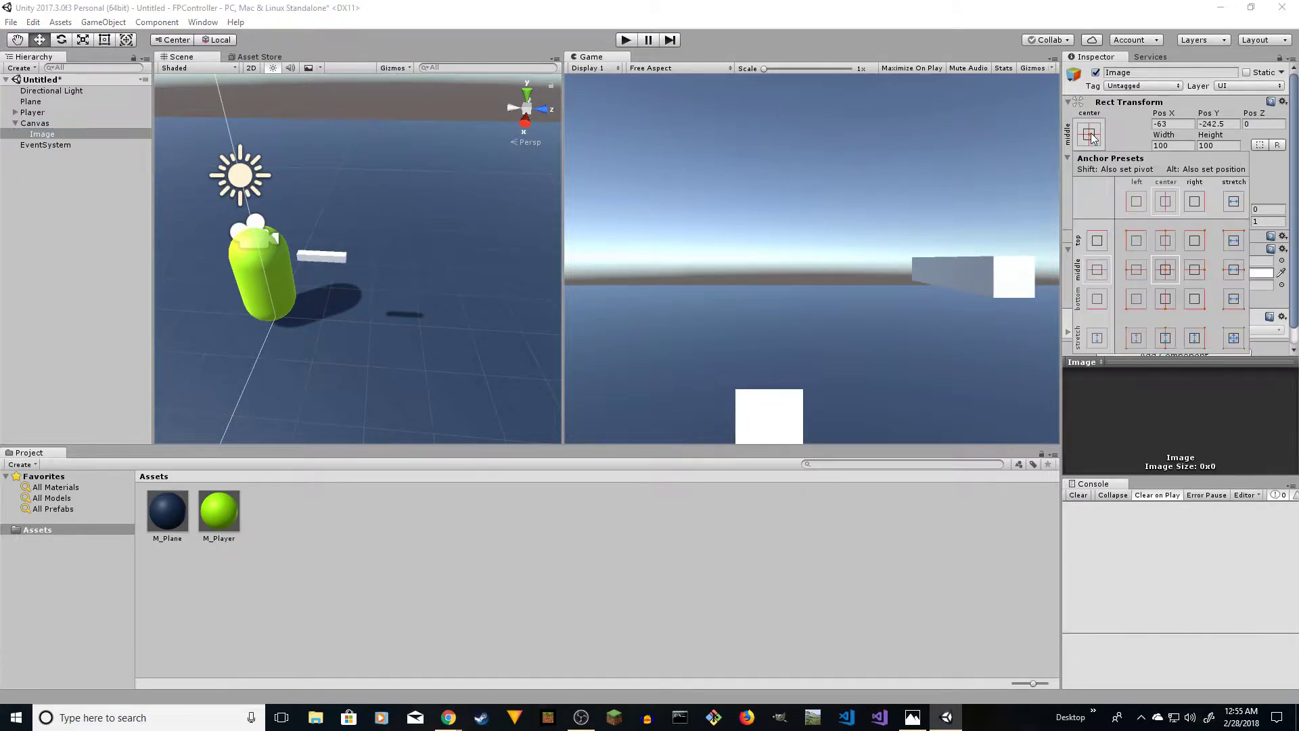
key("alt")
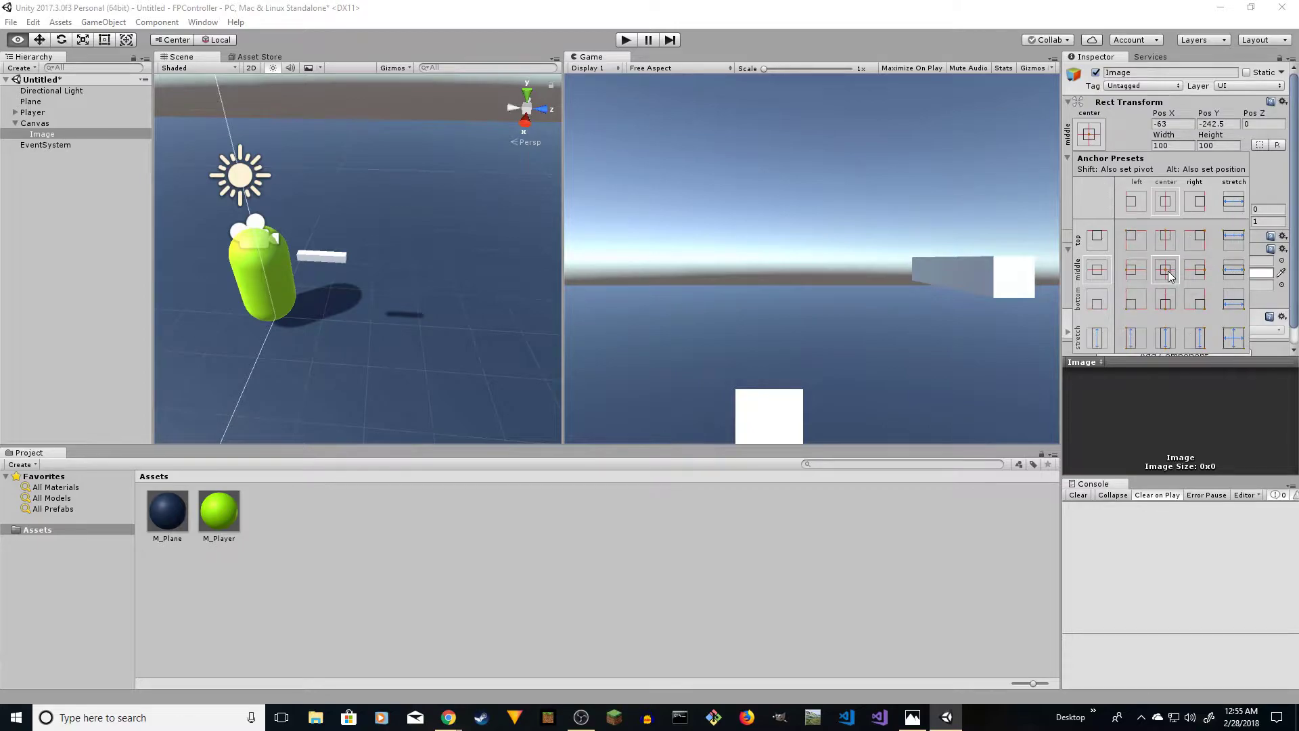
left_click(1166, 271, "alt")
left_click(1127, 133)
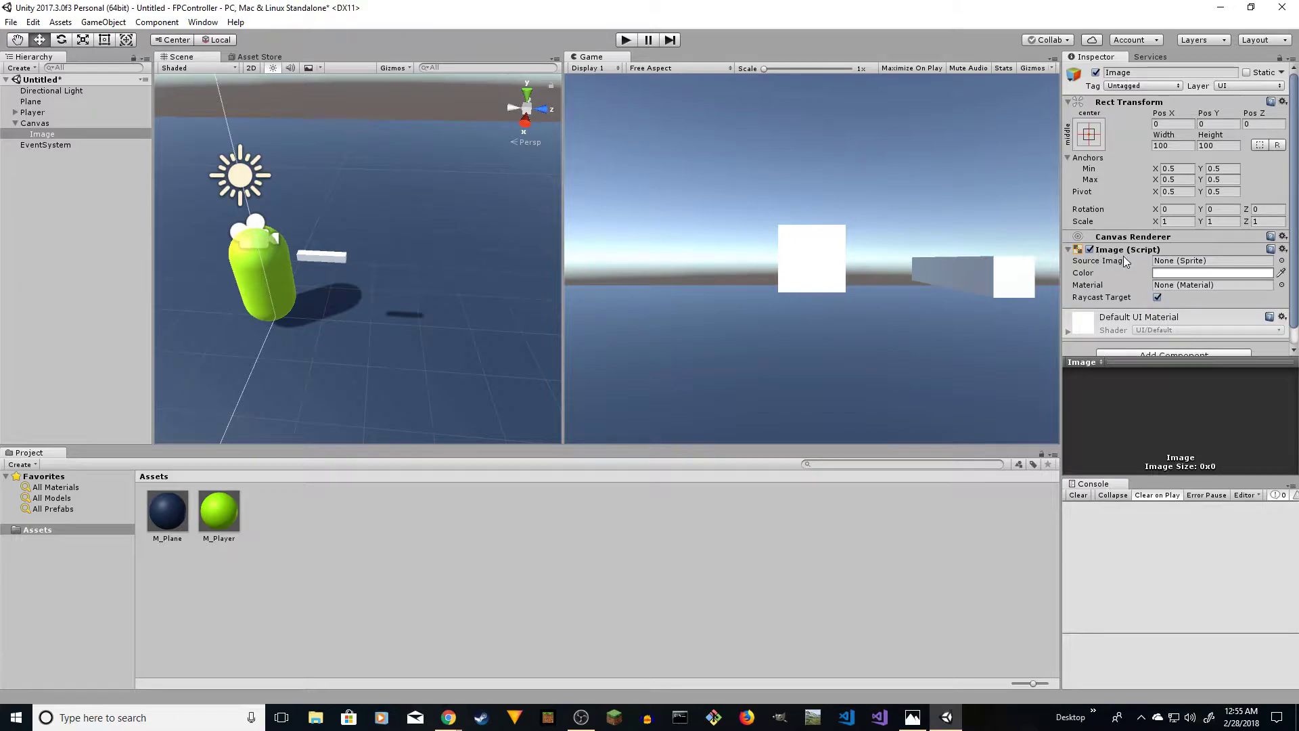
left_click(1282, 261)
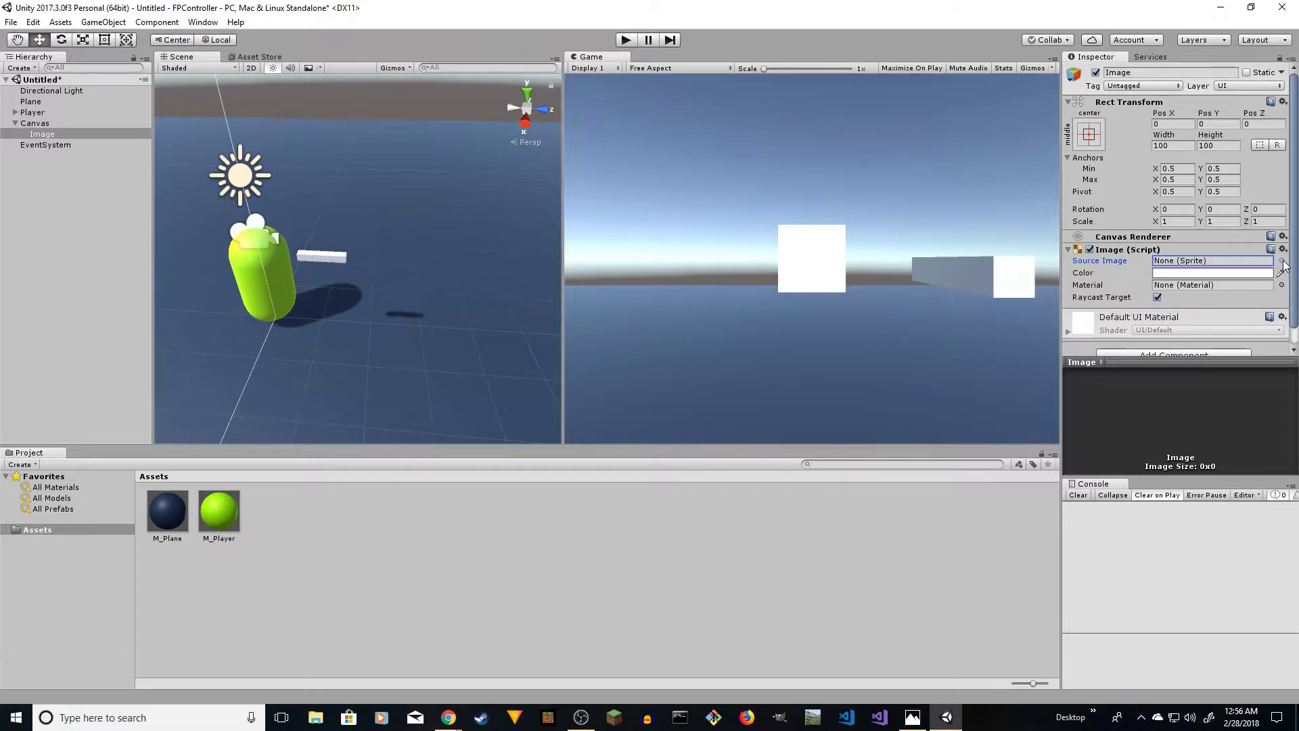
Set the image's Source Image to the Knob sprite
left_click(1282, 260)
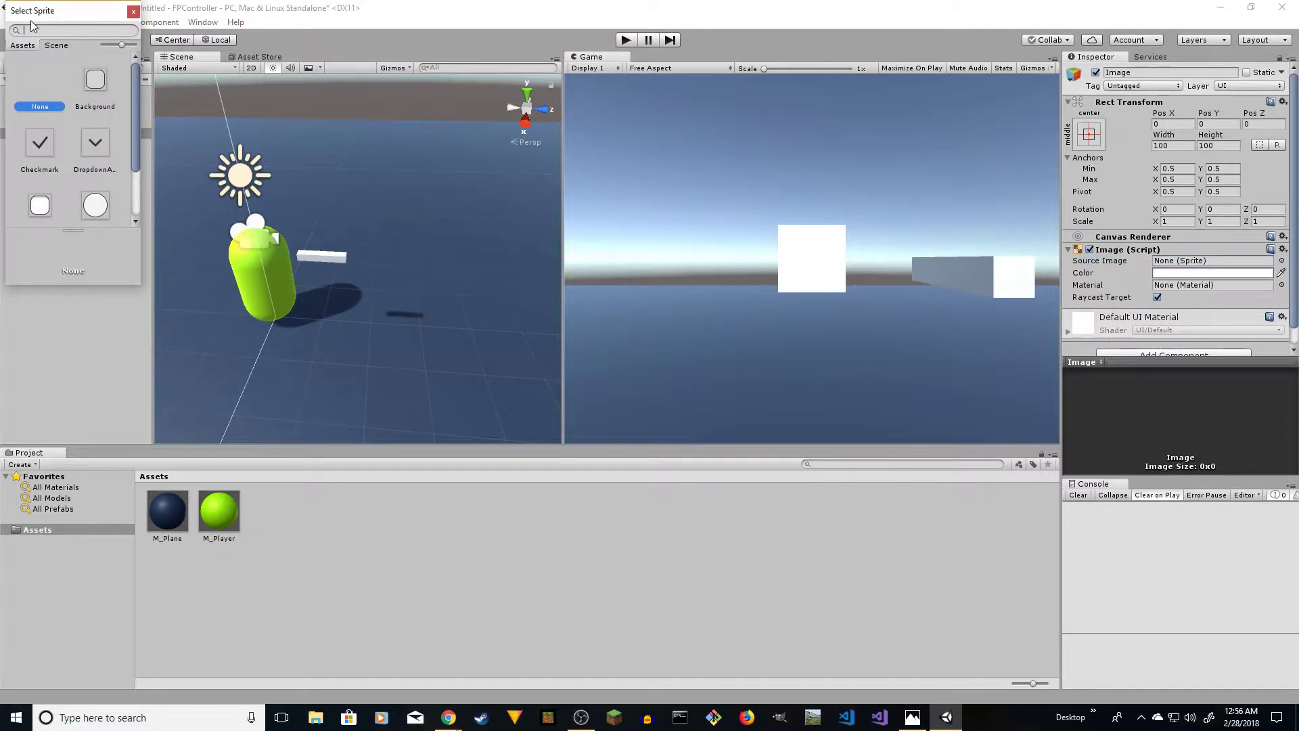
left_click_drag(43, 15, 201, 135)
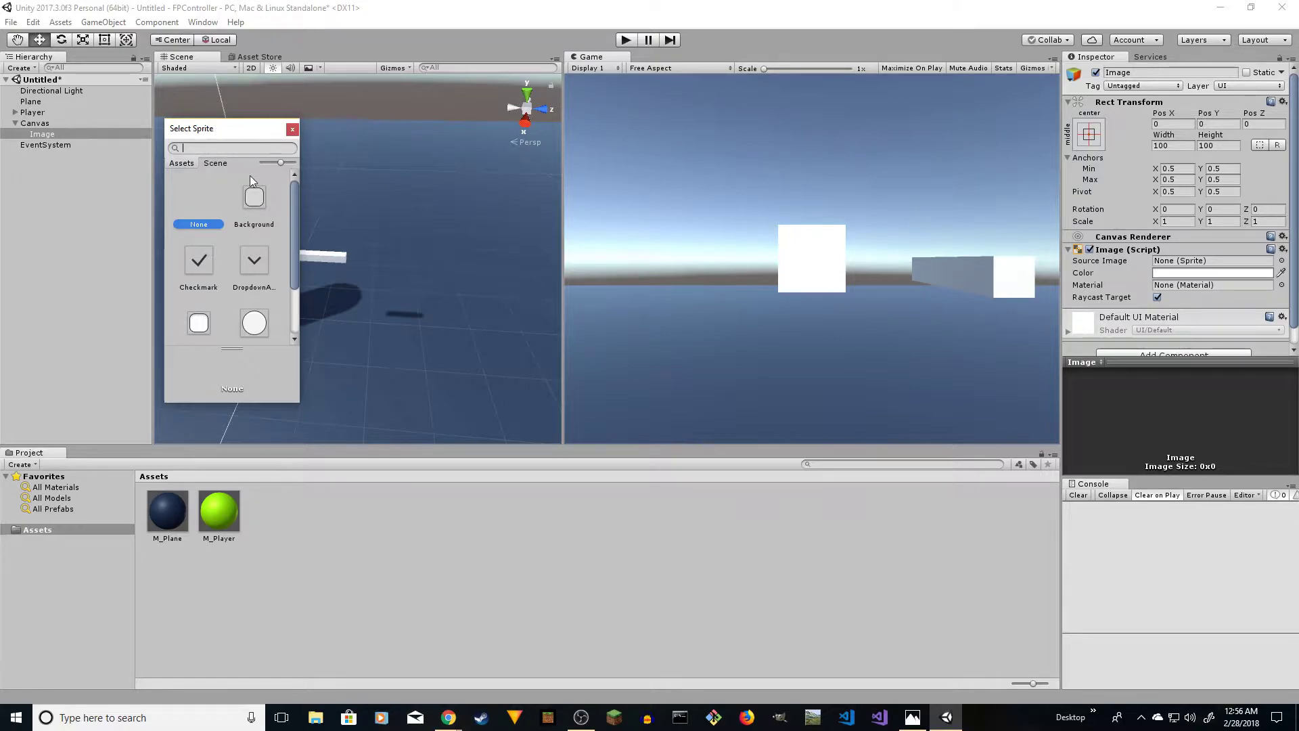
scroll(255, 231, "down", 2)
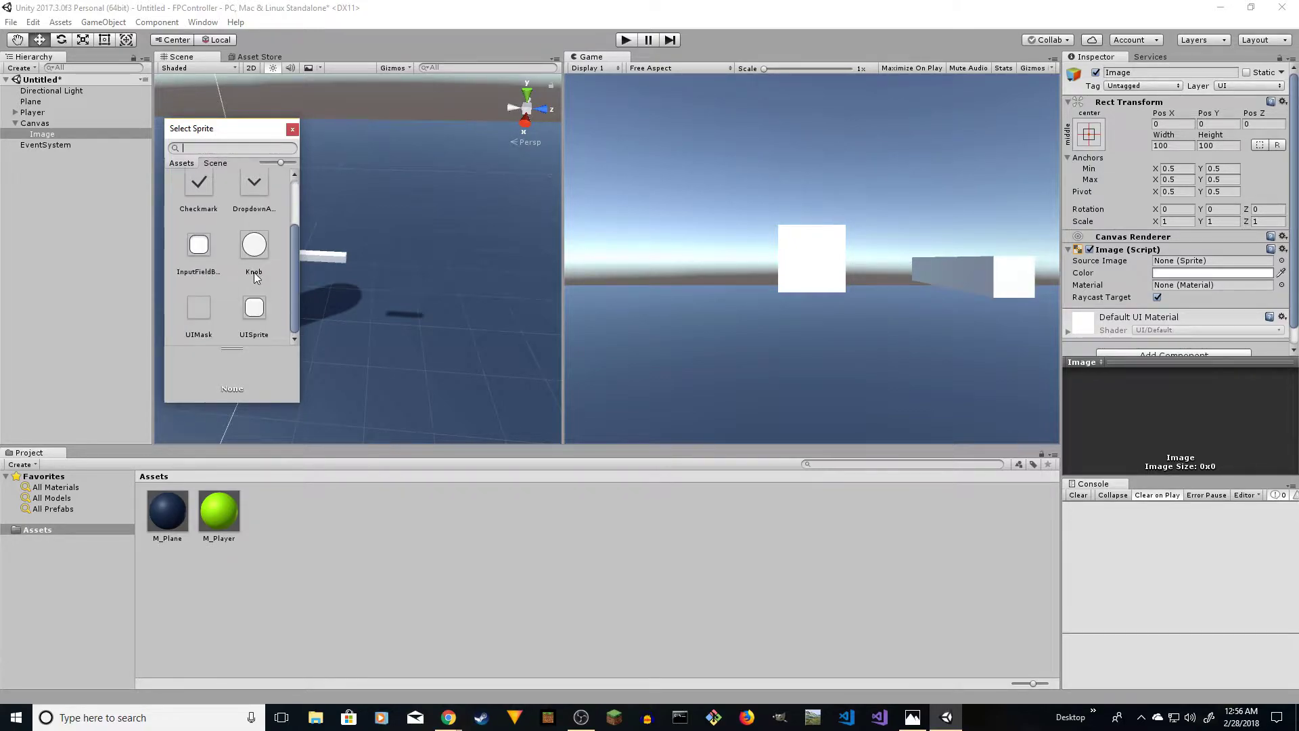
scroll(247, 283, "up", 2)
scroll(257, 294, "down", 2)
left_click(255, 246)
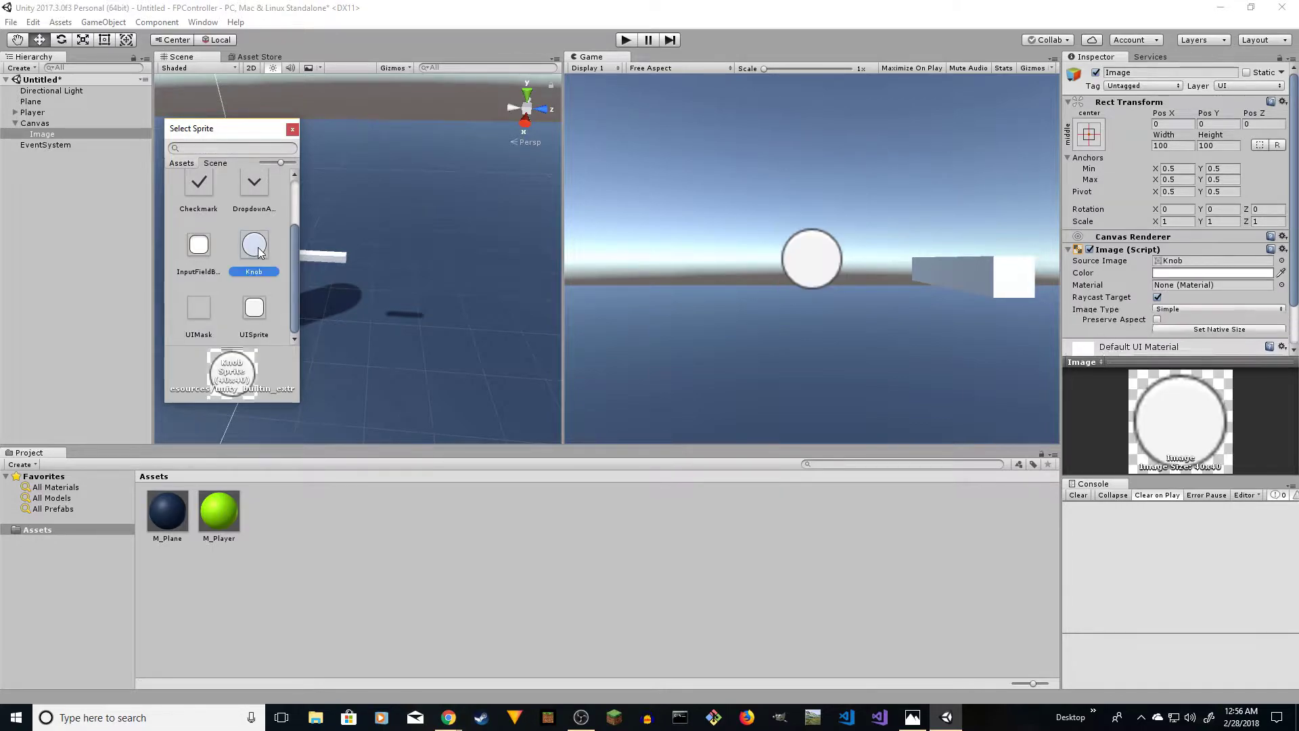
left_click(291, 129)
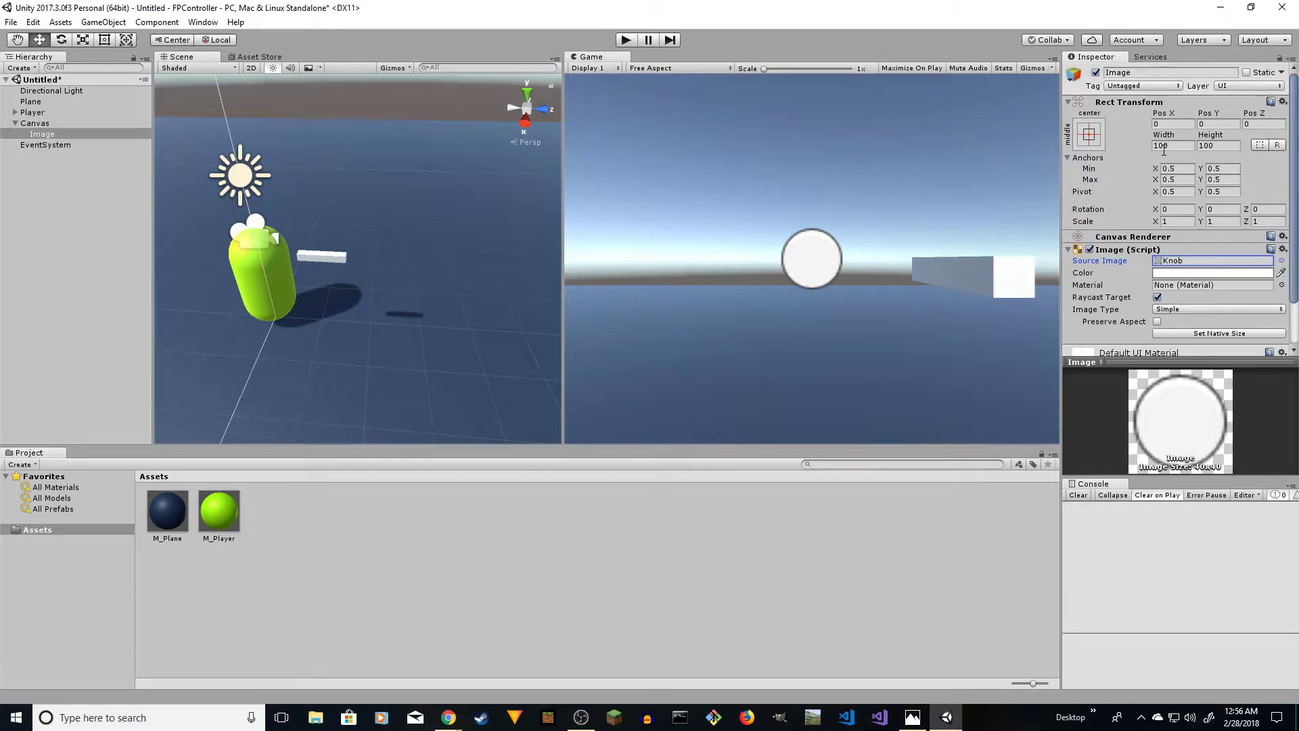
Resize the image to 5 × 5 and begin shifting its colour hue toward green
left_click(1175, 146)
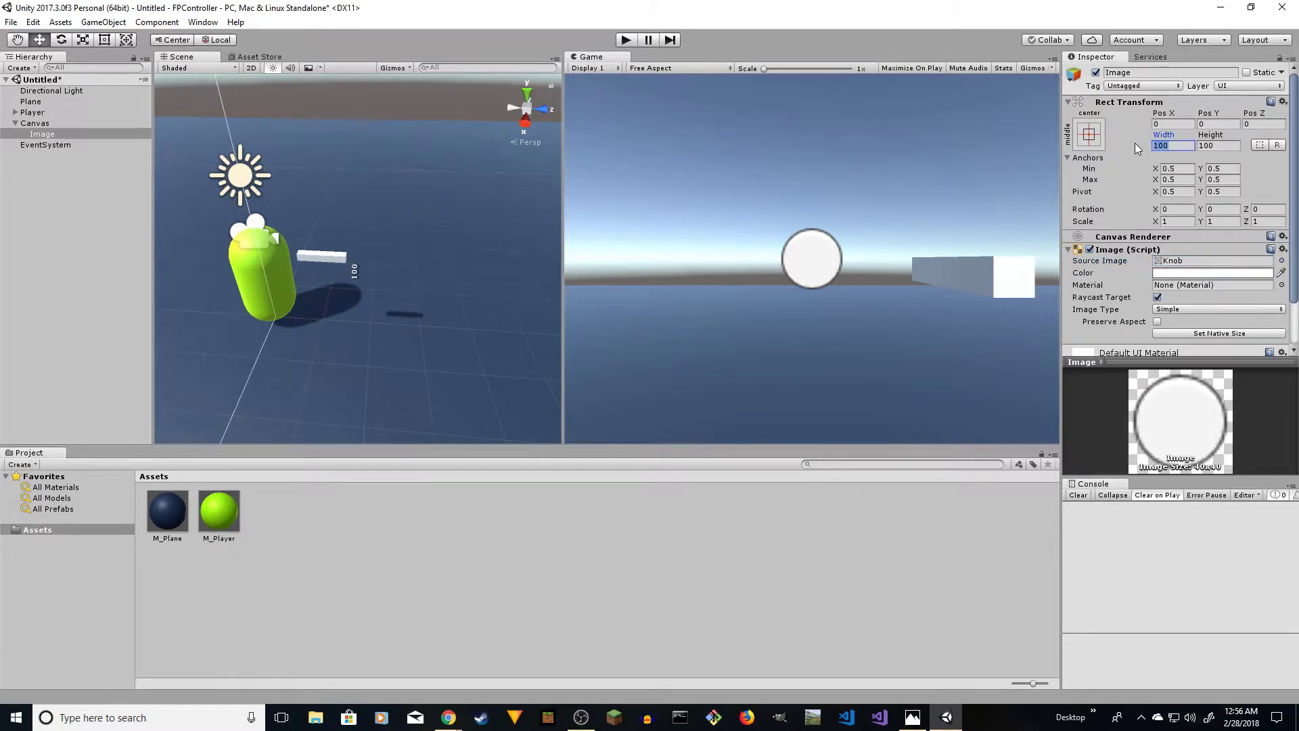
type("5")
key("Tab")
type("5")
left_click(1184, 146)
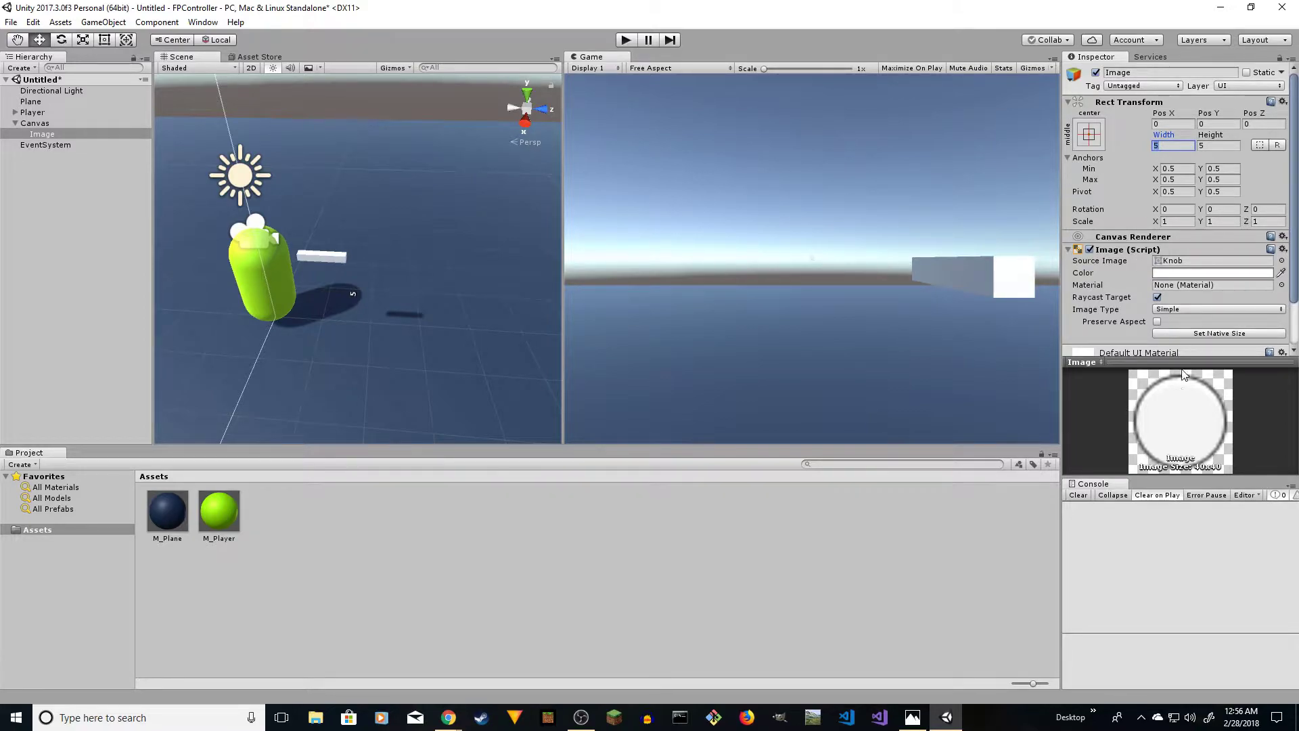
left_click(1192, 272)
left_click_drag(135, 121, 137, 140)
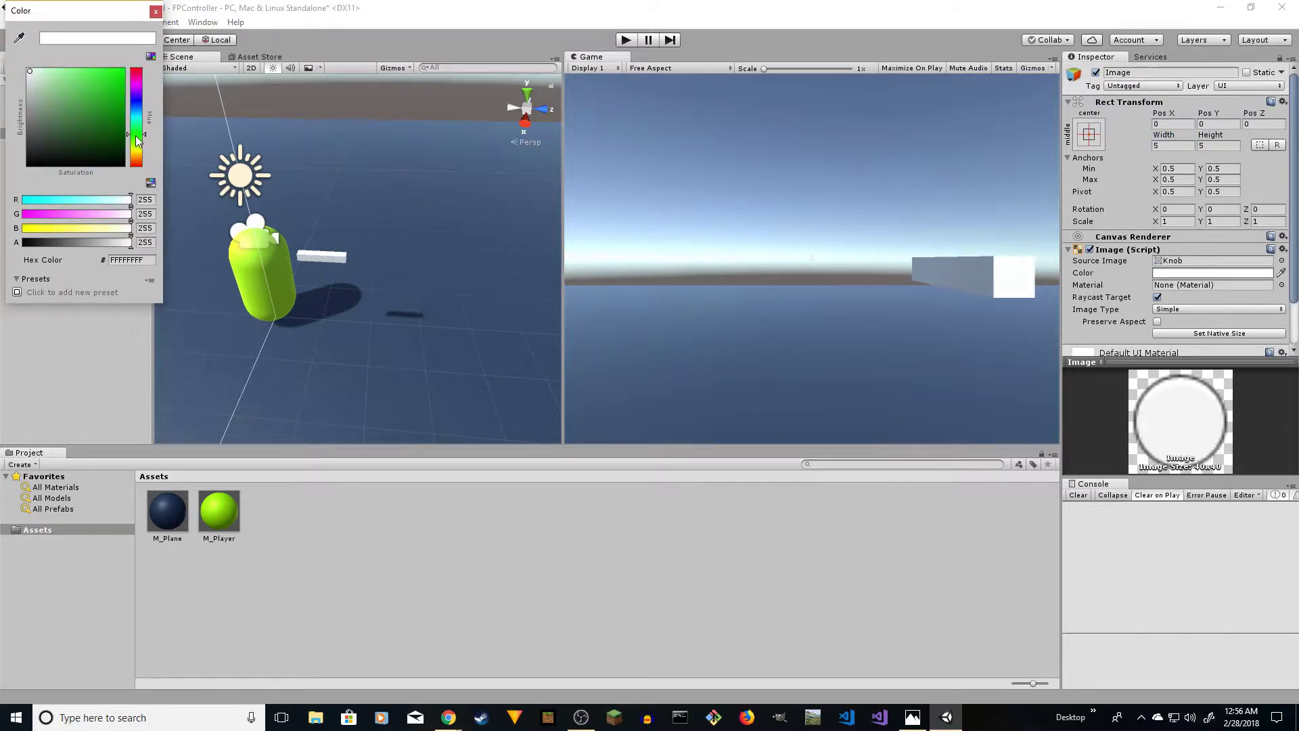